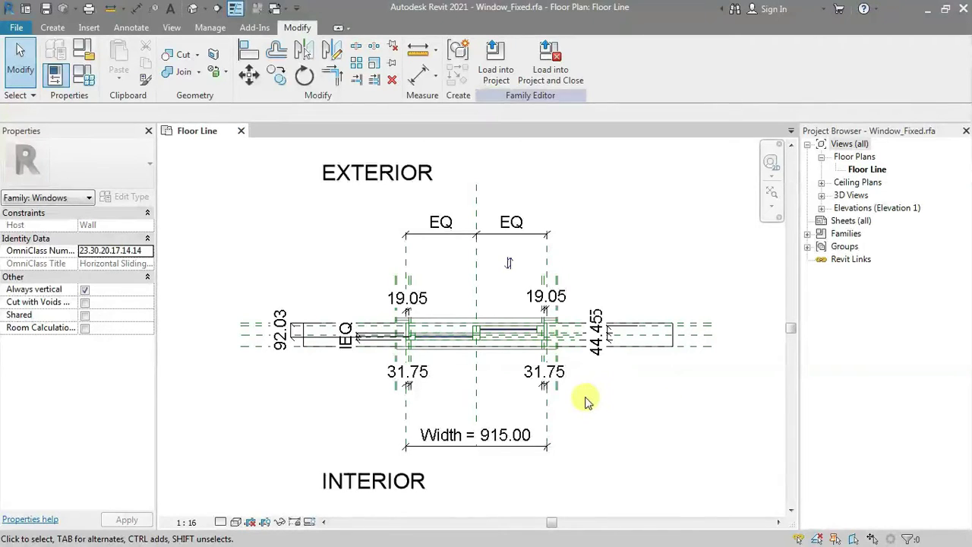
# Step: Check the family element visibility settings of the Frame/Mullion sash extrusion in the Floor Line plan
pyautogui.scroll(3, 490, 334)
pyautogui.press('Tab')
pyautogui.click(508, 328)
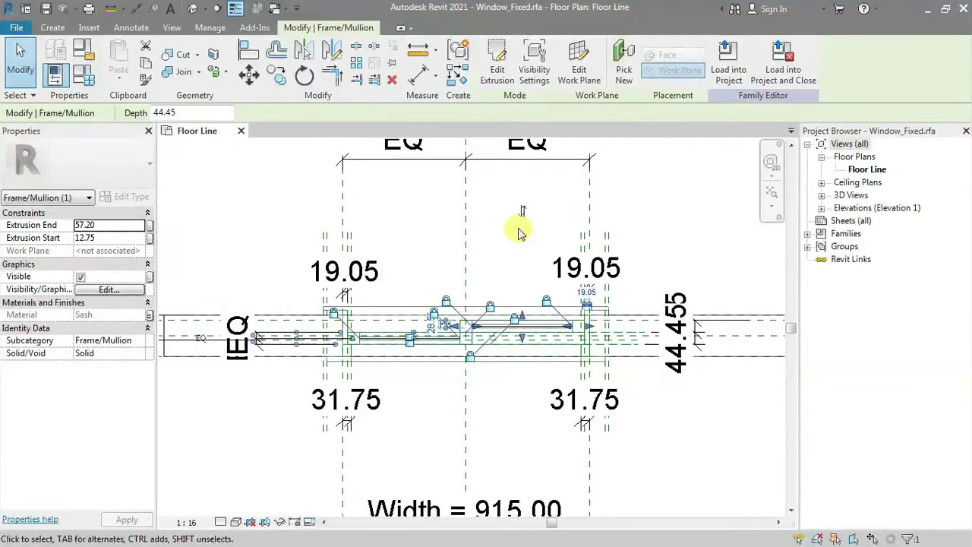
pyautogui.click(534, 67)
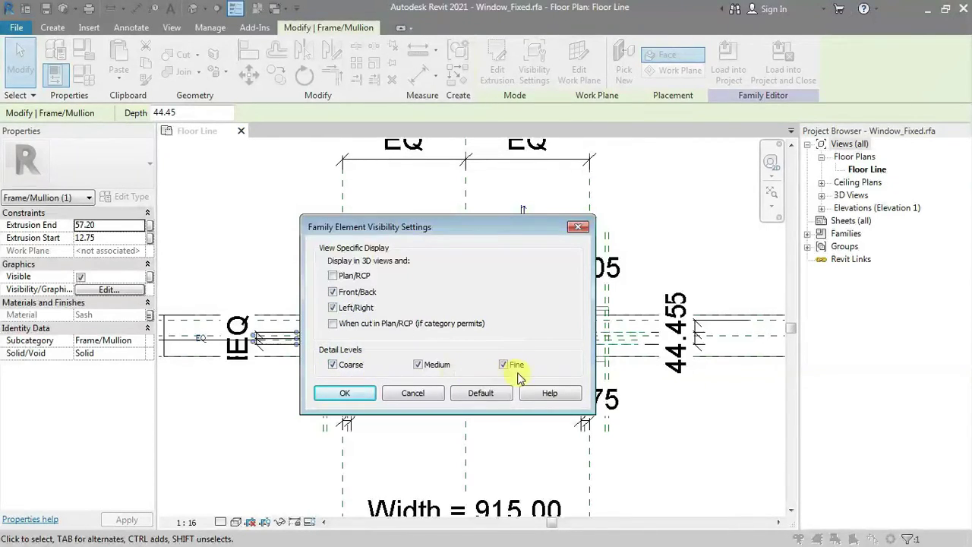
pyautogui.click(575, 228)
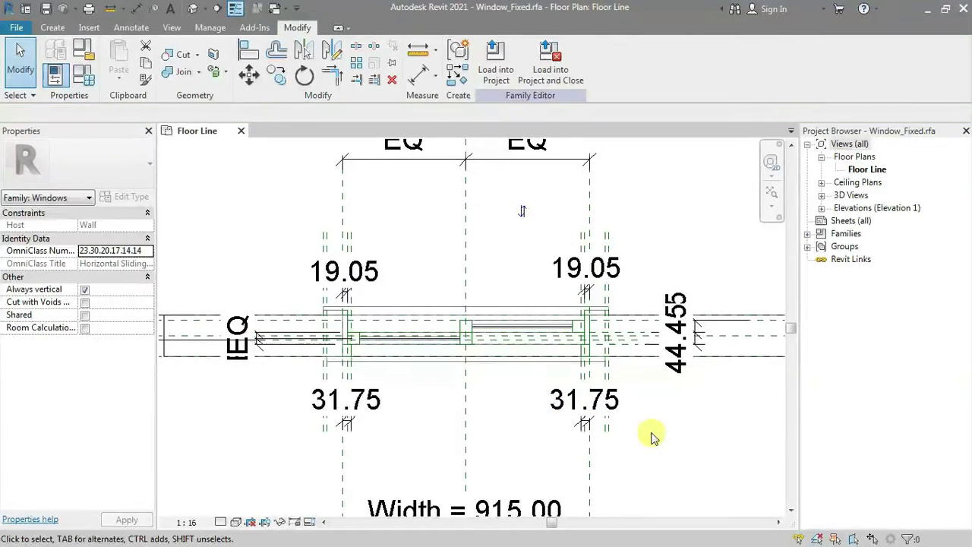
# Step: Inspect the properties of the symbolic glass line inside the exterior-side sash, then clear the selection
pyautogui.click(505, 326)
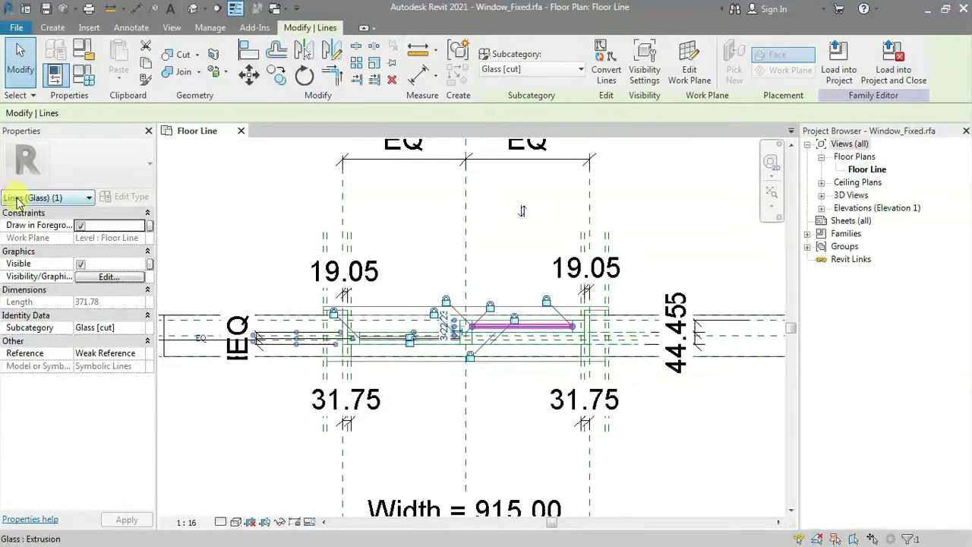
pyautogui.press('Escape')
pyautogui.scroll(-2, 521, 356)
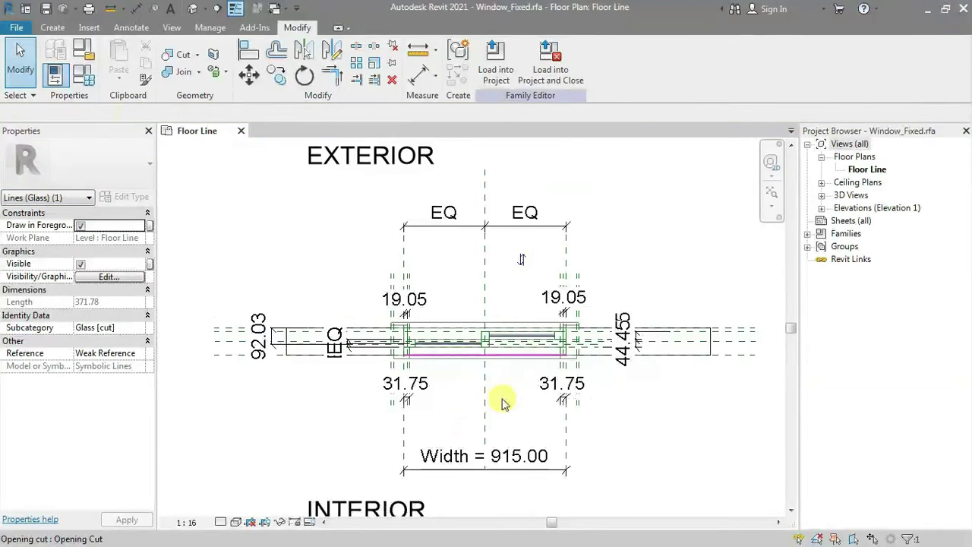
pyautogui.press('Escape')
# Step: Hide the Dimensions, Reference Lines and Reference Planes annotation categories in the Floor Line plan view
pyautogui.press('v')
pyautogui.press('v')
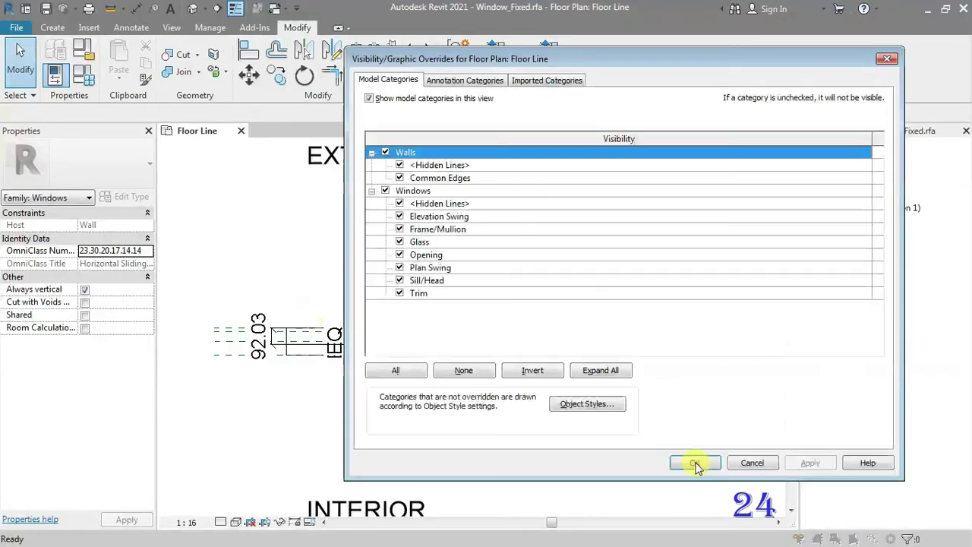
pyautogui.click(471, 80)
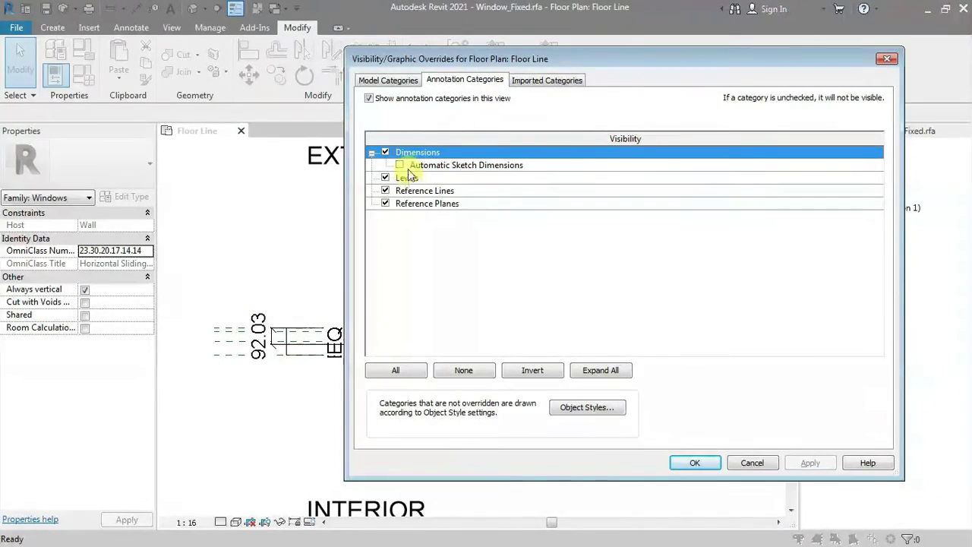
pyautogui.click(385, 152)
pyautogui.click(385, 191)
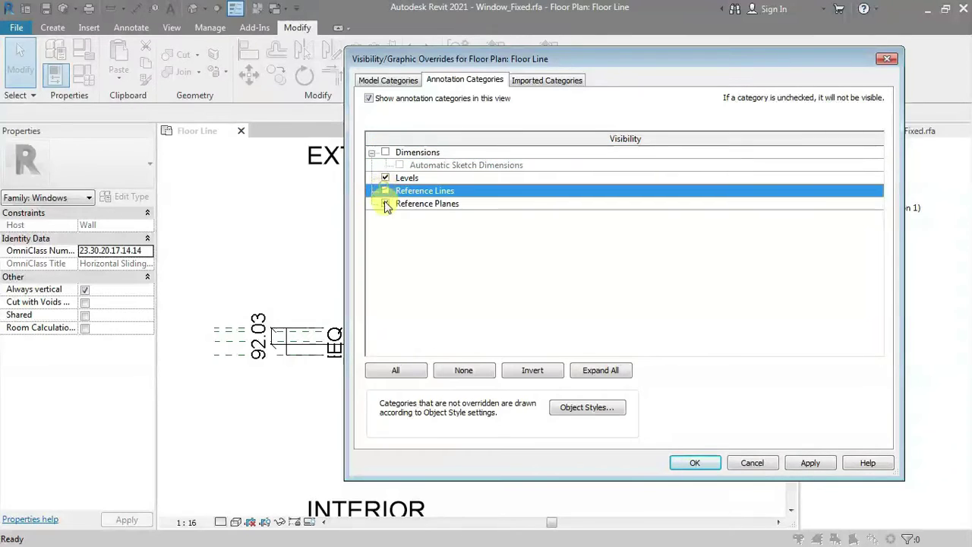
pyautogui.click(385, 204)
pyautogui.click(700, 462)
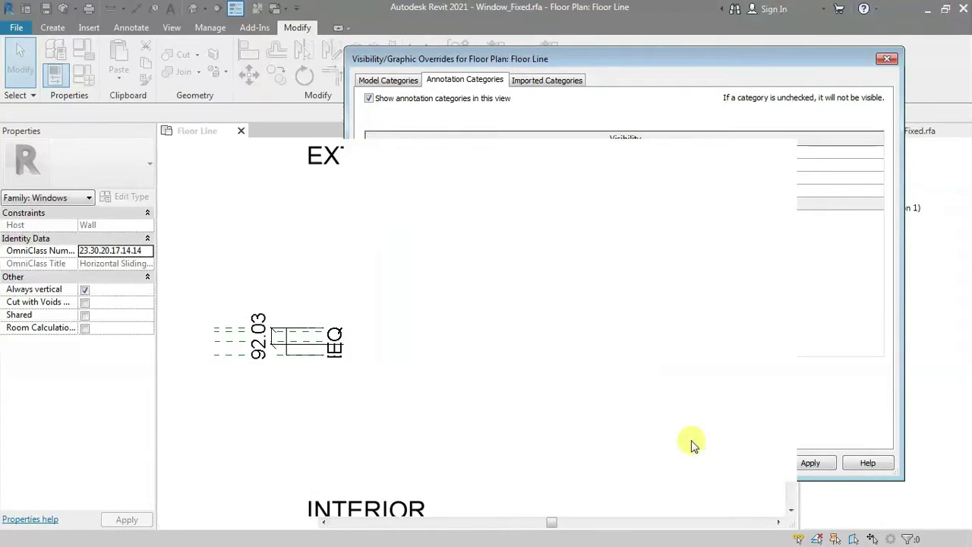
pyautogui.scroll(1, 702, 453)
pyautogui.moveTo(703, 453); pyautogui.dragTo(531, 411, button='middle')
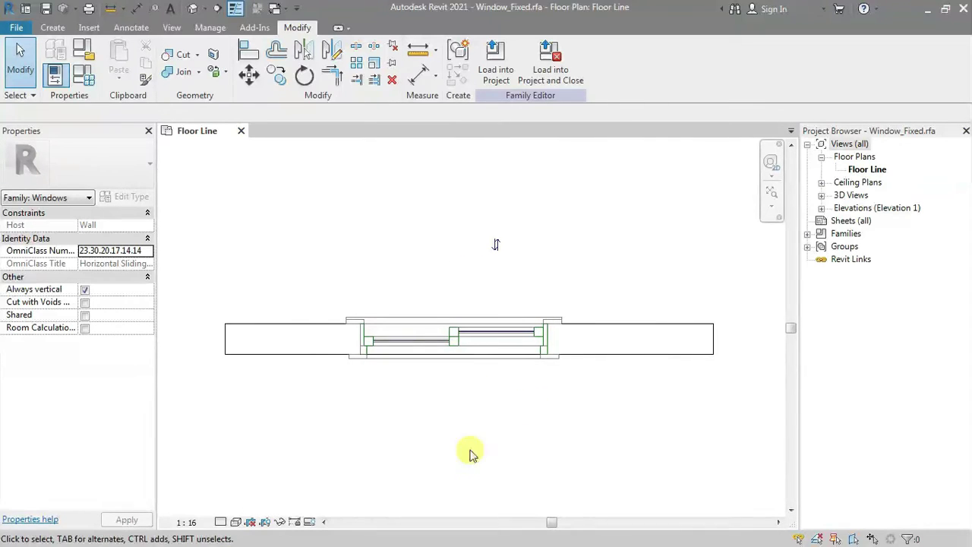
# Step: Preview the window family's plan display with Preview Visibility On and with Preview Visibility On (Not Cut)
pyautogui.click(311, 523)
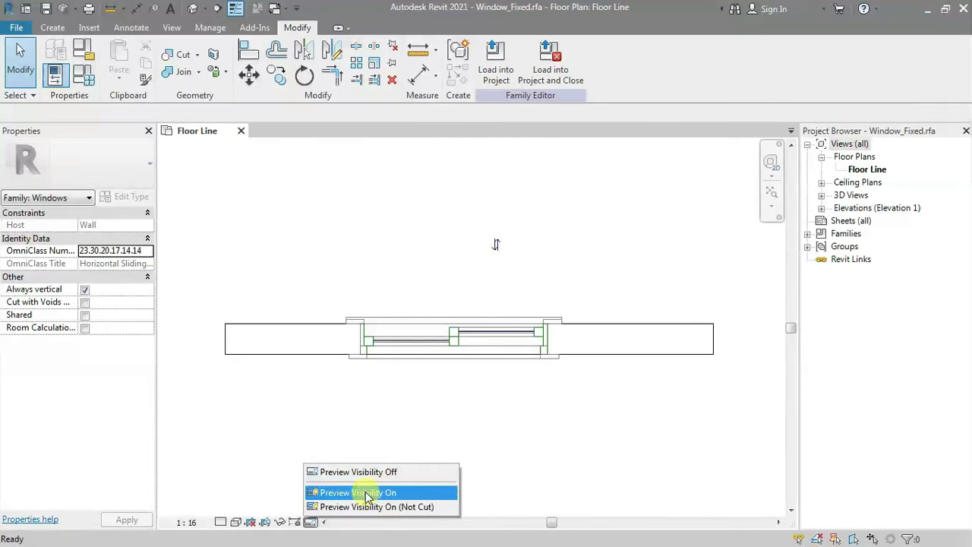
pyautogui.click(368, 495)
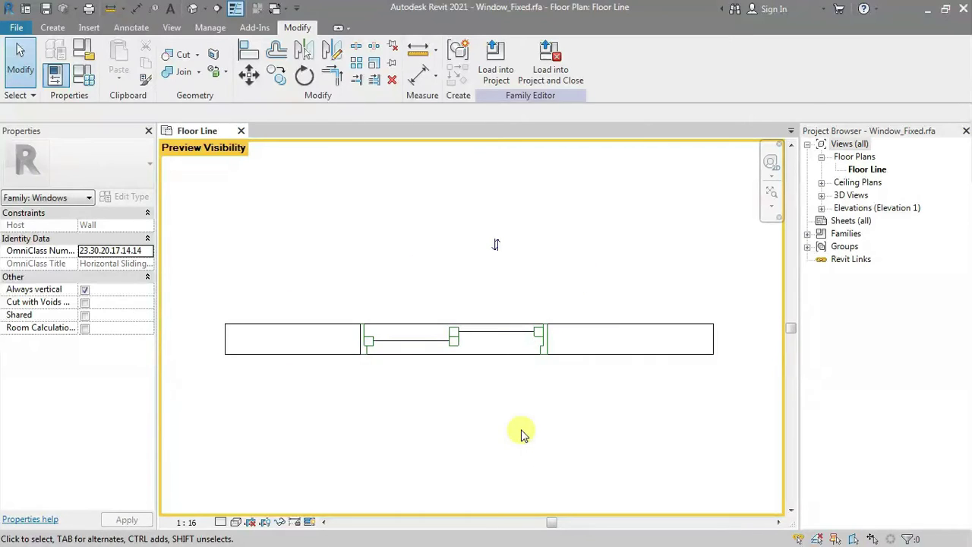
pyautogui.click(310, 523)
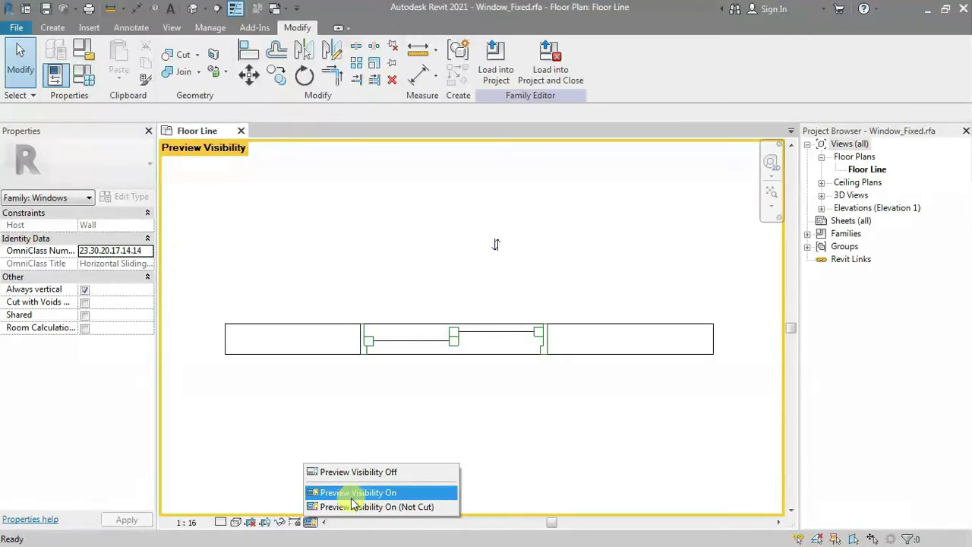
pyautogui.click(416, 507)
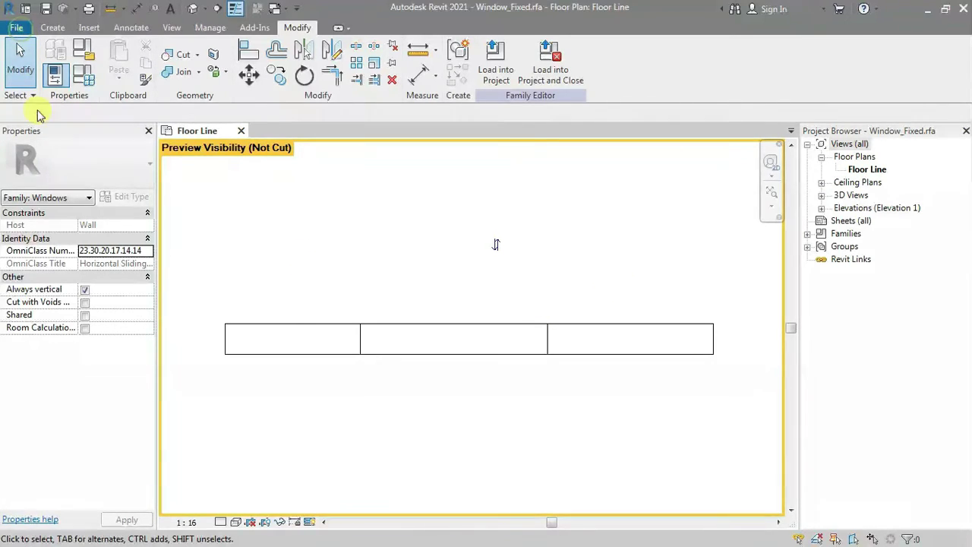
# Step: Create a new project from the Metric-Architectural Template
pyautogui.click(17, 28)
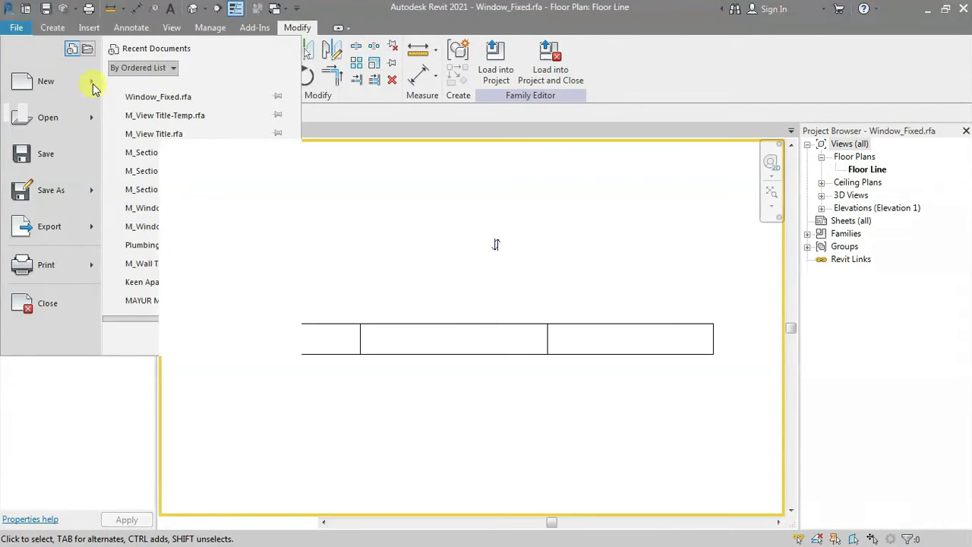
pyautogui.click(383, 241)
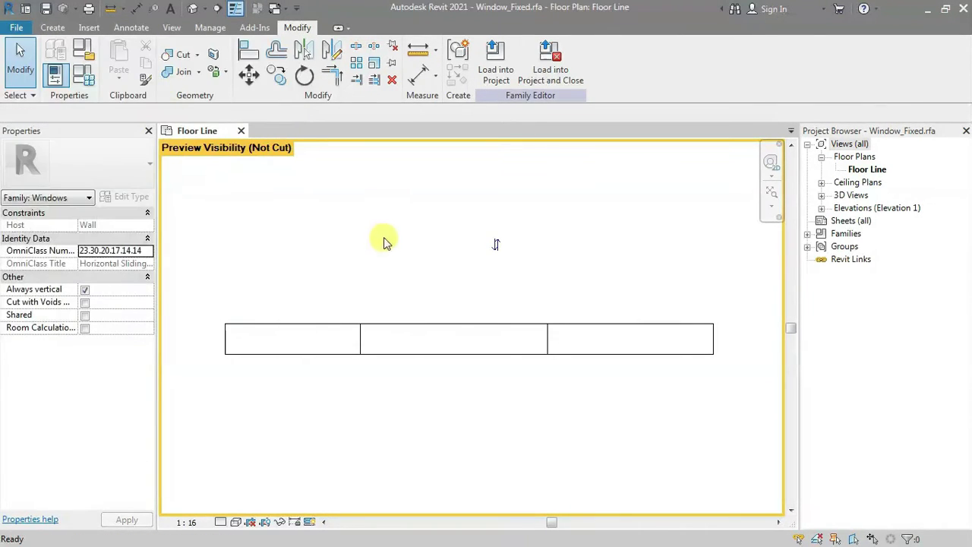
pyautogui.click(503, 250)
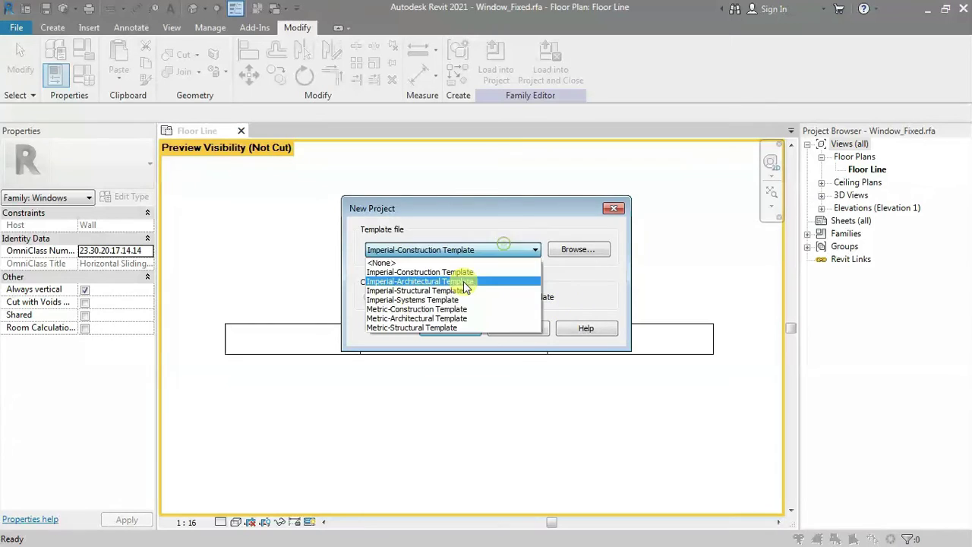
pyautogui.click(414, 318)
pyautogui.click(448, 328)
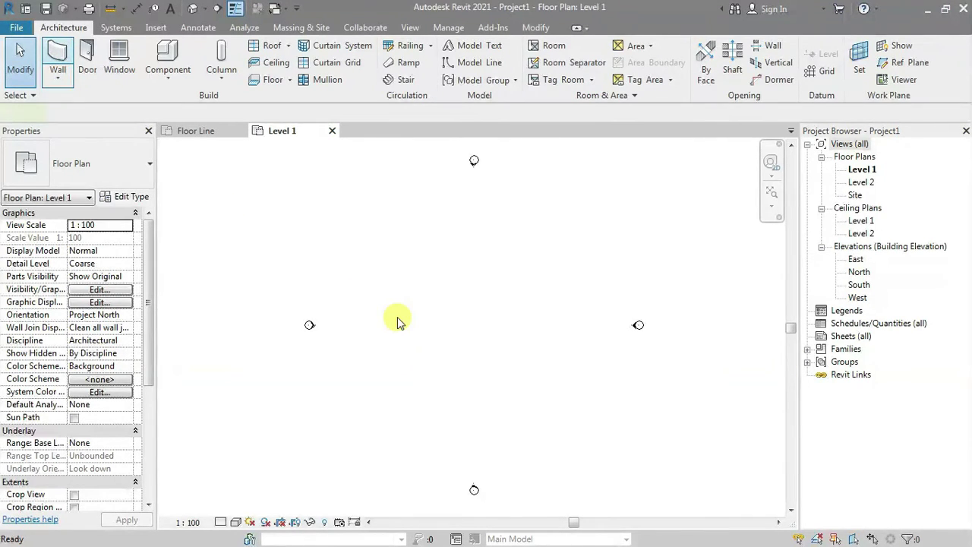
# Step: Draw a straight horizontal Generic - 200mm wall about 8100 mm long on Level 1
pyautogui.press('w')
pyautogui.press('a')
pyautogui.click(398, 316)
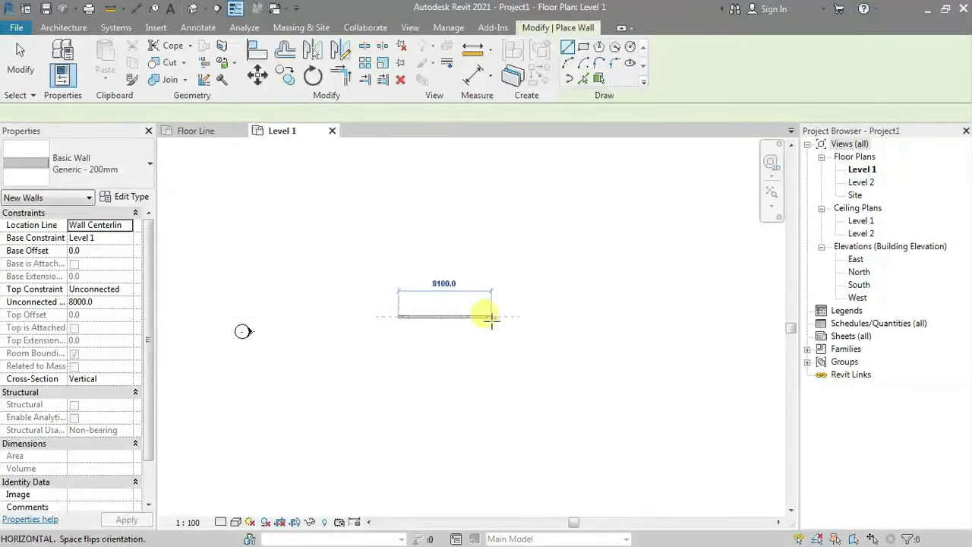
pyautogui.click(492, 319)
pyautogui.press('Escape')
pyautogui.scroll(5, 433, 336)
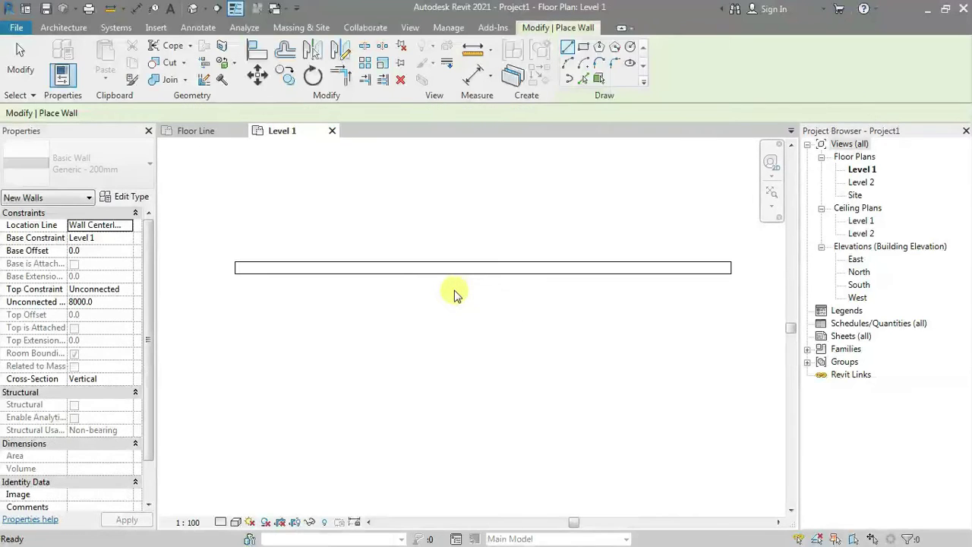
pyautogui.press('Escape')
# Step: Load the Window_Fixed family into Project1 and place a 0915 x 1220mm window 2500 mm from the wall's left end
pyautogui.click(211, 130)
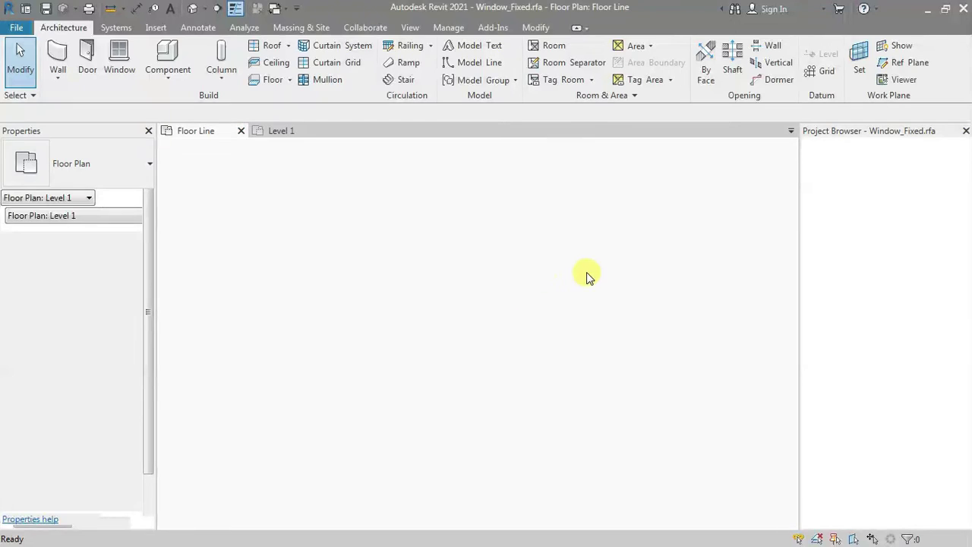
pyautogui.click(497, 75)
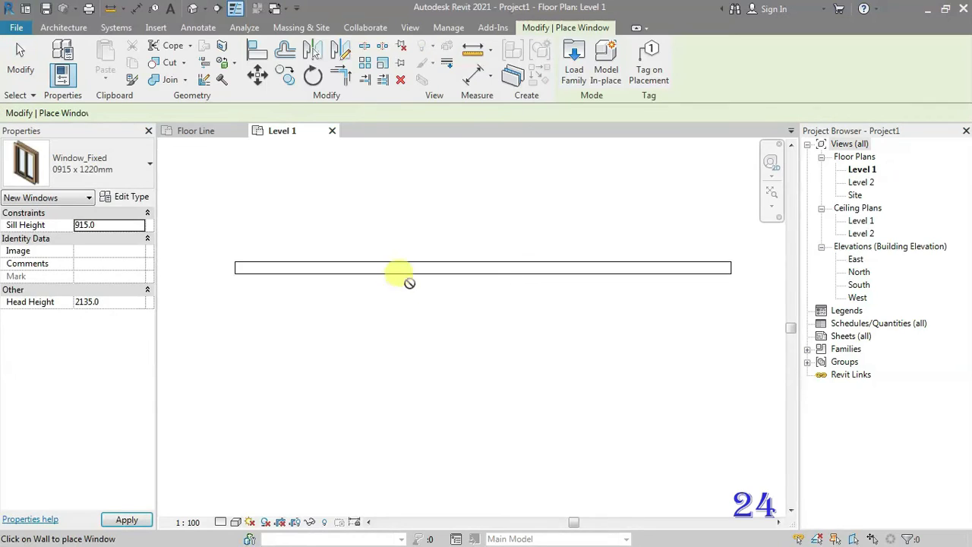
pyautogui.click(417, 267)
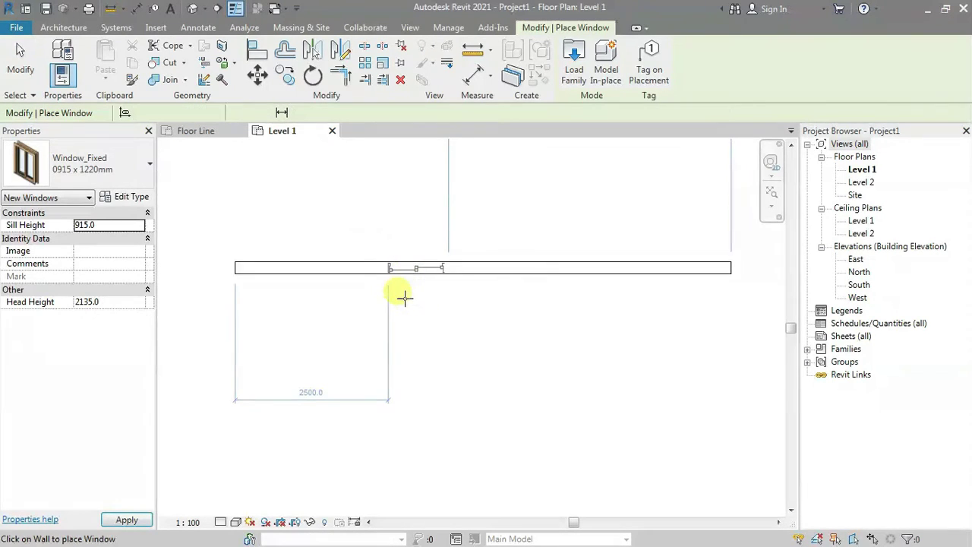
pyautogui.scroll(5, 404, 297)
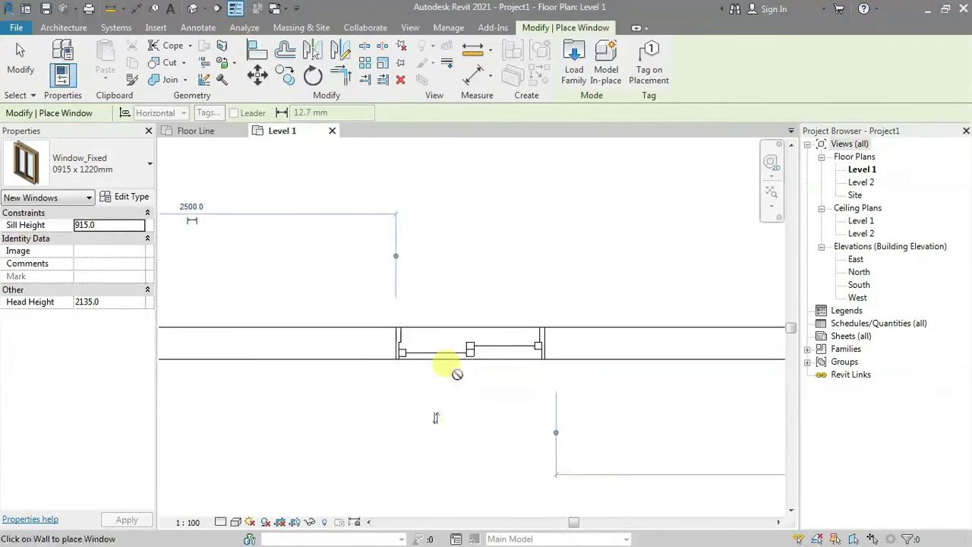
pyautogui.press('Escape')
pyautogui.press('Escape')
# Step: Inspect the placed window's plan representation and check the Level 1 view range, including the cut plane offset
pyautogui.scroll(2, 471, 357)
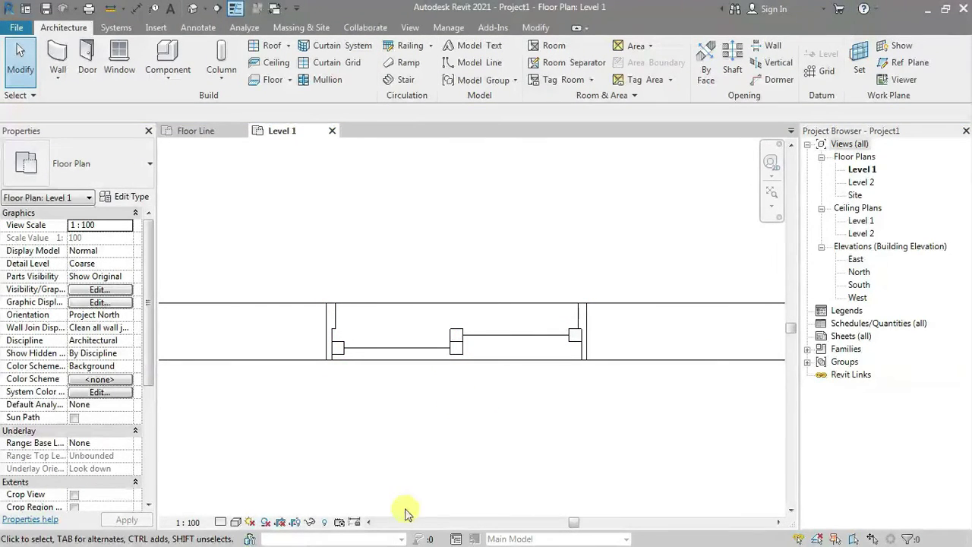
pyautogui.scroll(-2, 408, 405)
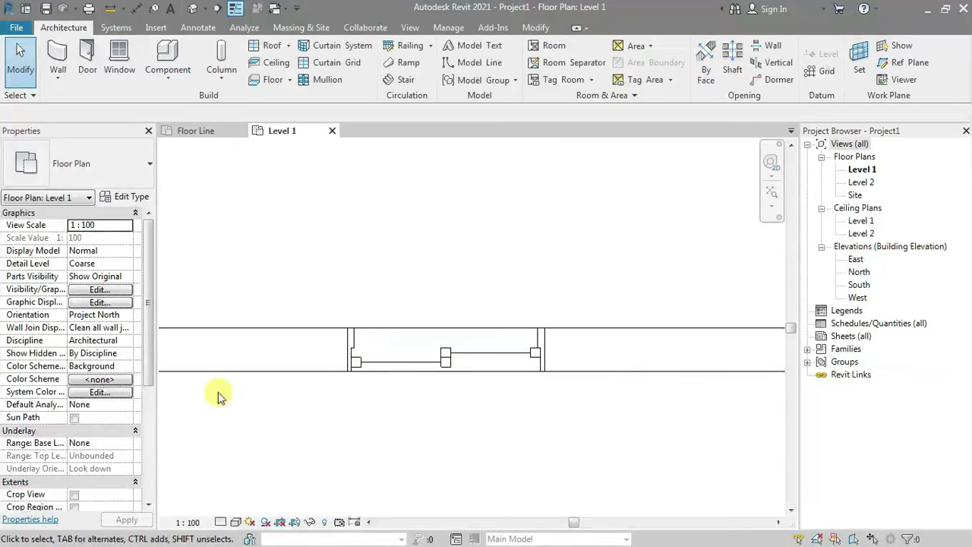
pyautogui.click(444, 357)
pyautogui.press('Escape')
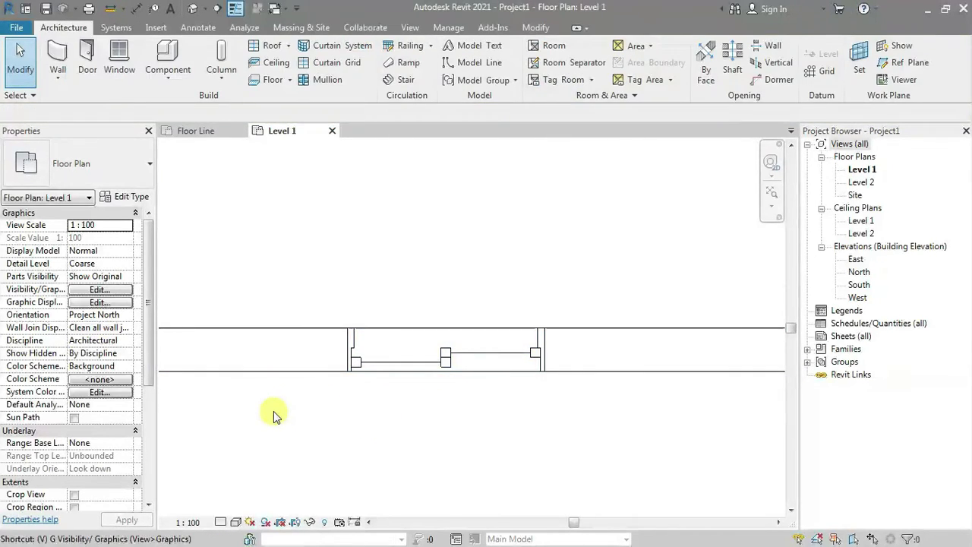
pyautogui.press('v')
pyautogui.press('r')
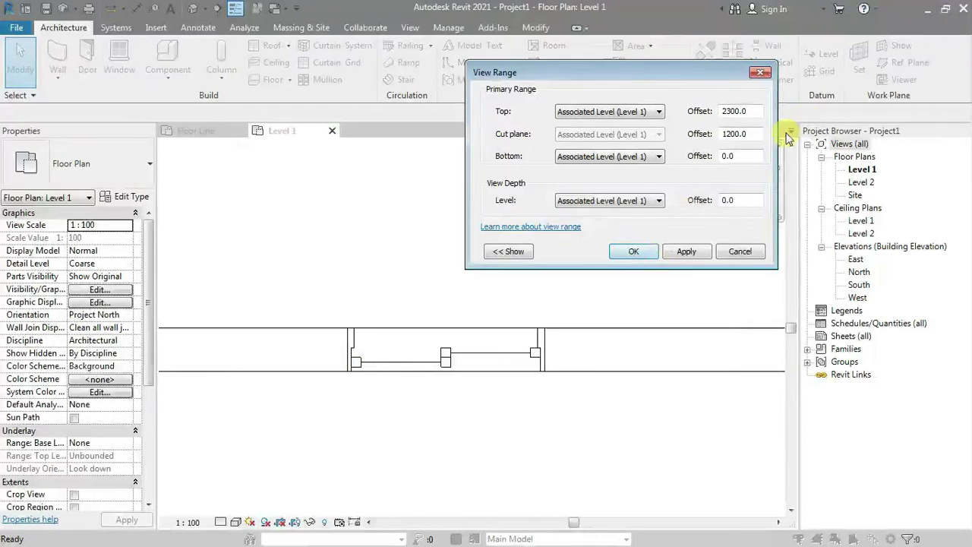
pyautogui.click(763, 76)
# Step: Check the placed window's sill height in its instance properties
pyautogui.click(445, 355)
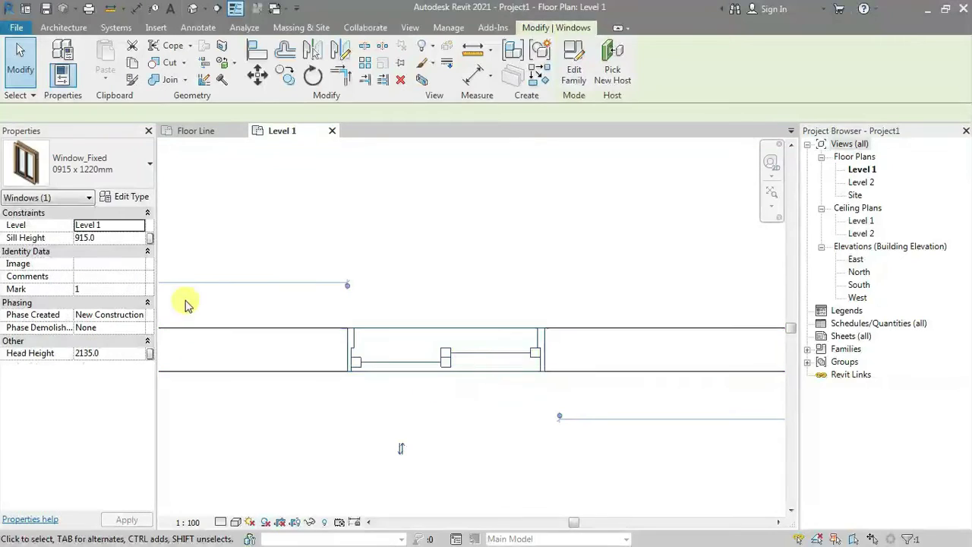
pyautogui.click(113, 239)
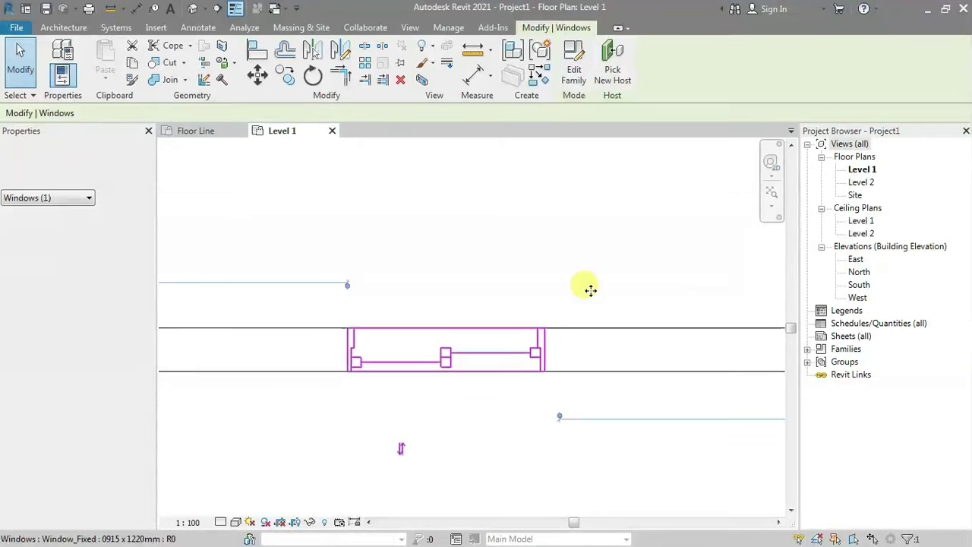
pyautogui.click(473, 254)
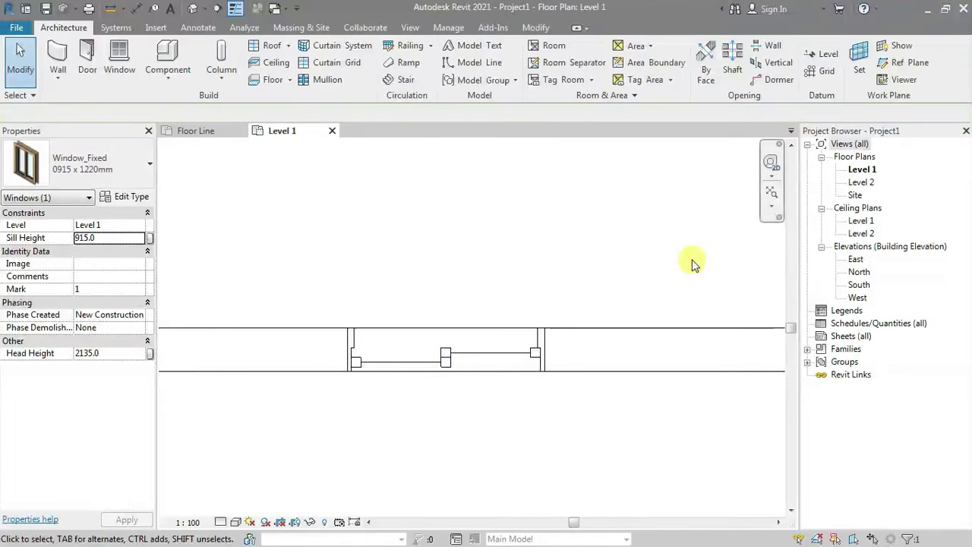
# Step: Add an aligned dimension in the North elevation from the window trim's upper edge to Level 1, beside the window
pyautogui.doubleClick(858, 263)
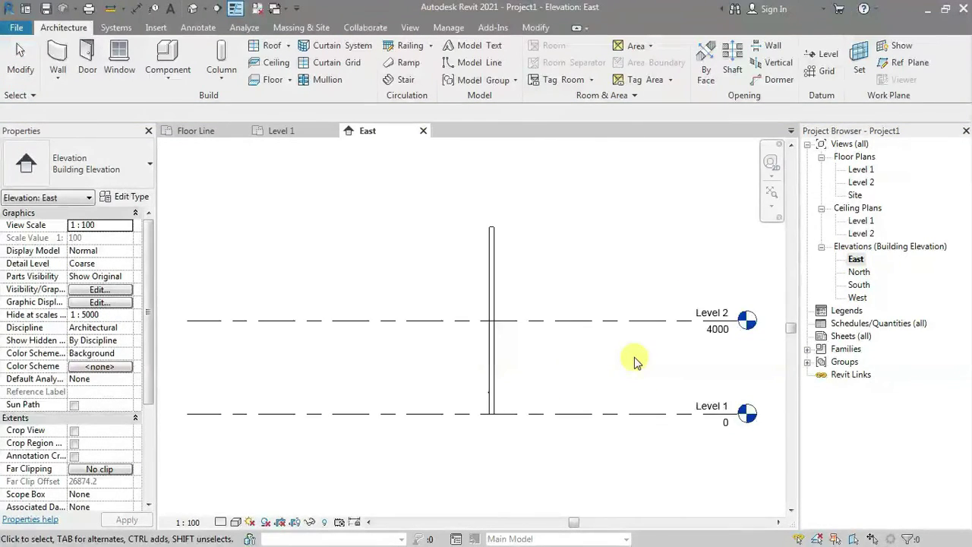
pyautogui.doubleClick(859, 273)
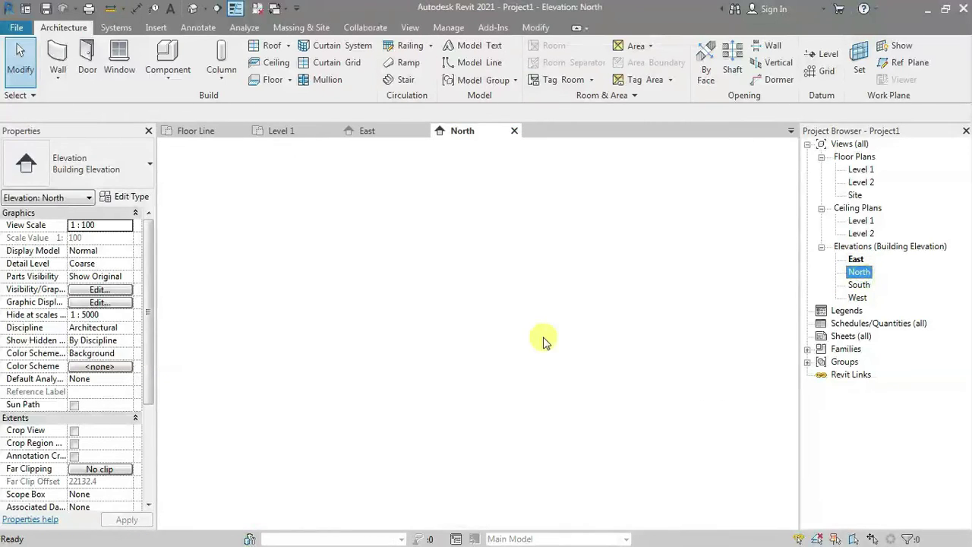
pyautogui.scroll(5, 646, 388)
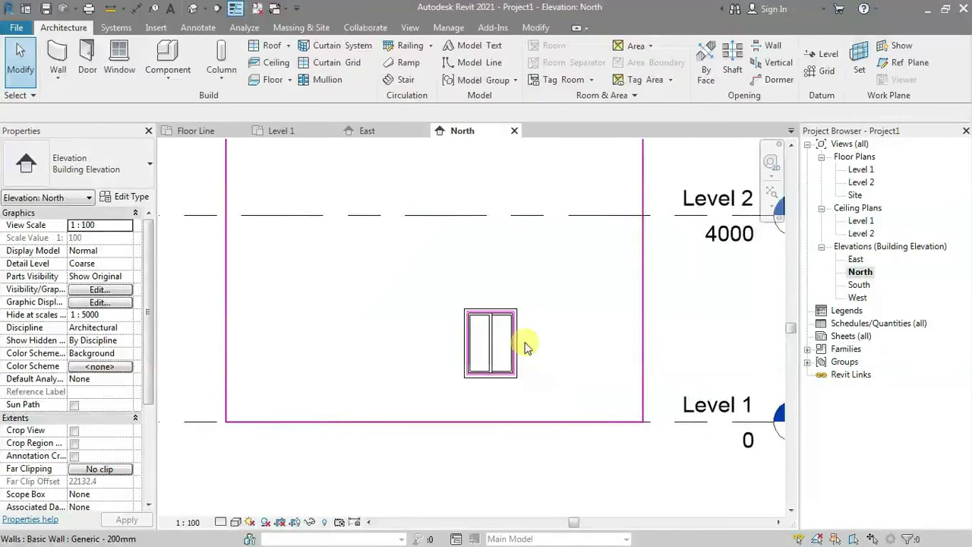
pyautogui.press('i')
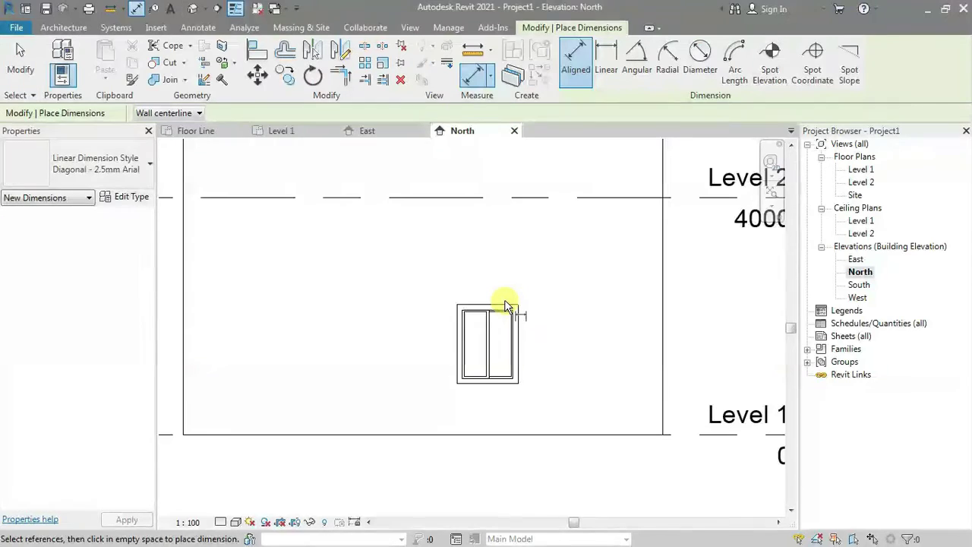
pyautogui.click(491, 444)
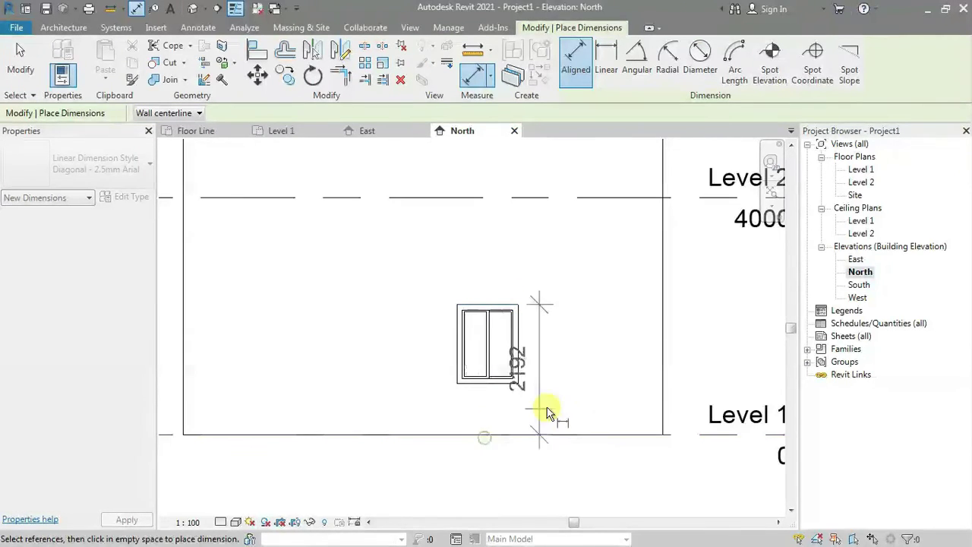
pyautogui.click(608, 402)
pyautogui.press('Escape')
pyautogui.press('Escape')
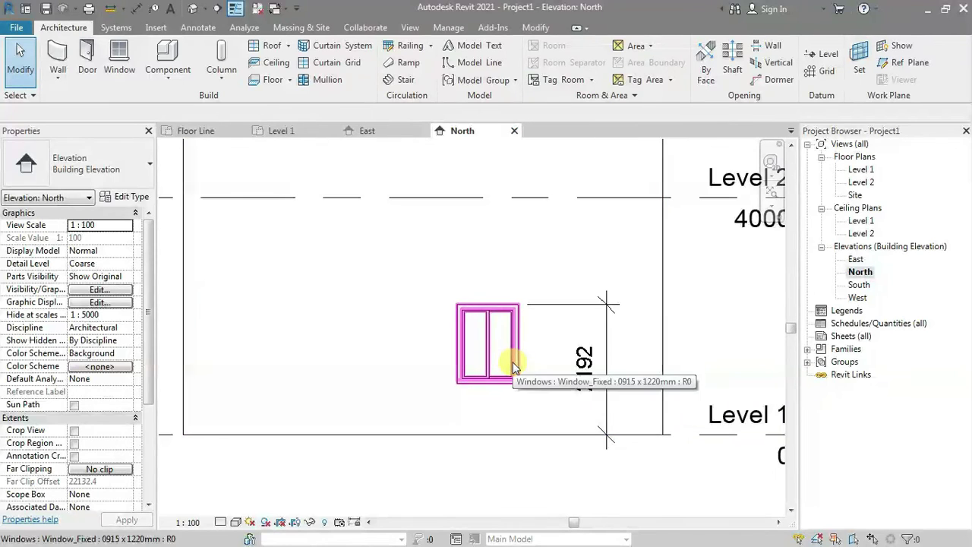
# Step: Move the window down in the North elevation to a sill height of 195 mm
pyautogui.moveTo(525, 307); pyautogui.dragTo(554, 406, button='middle')
pyautogui.click(546, 424)
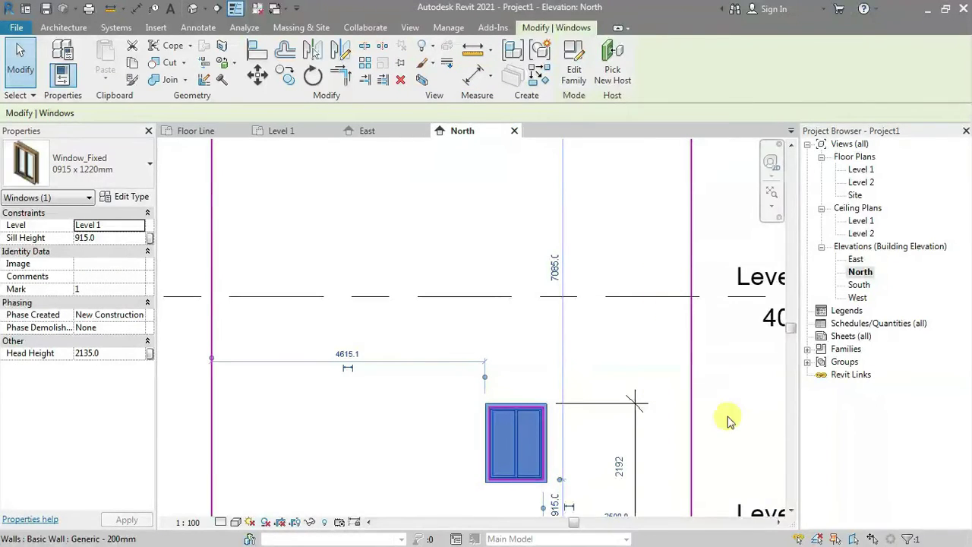
pyautogui.scroll(-2, 704, 383)
pyautogui.press('Down')
pyautogui.press('Down')
pyautogui.click(704, 382)
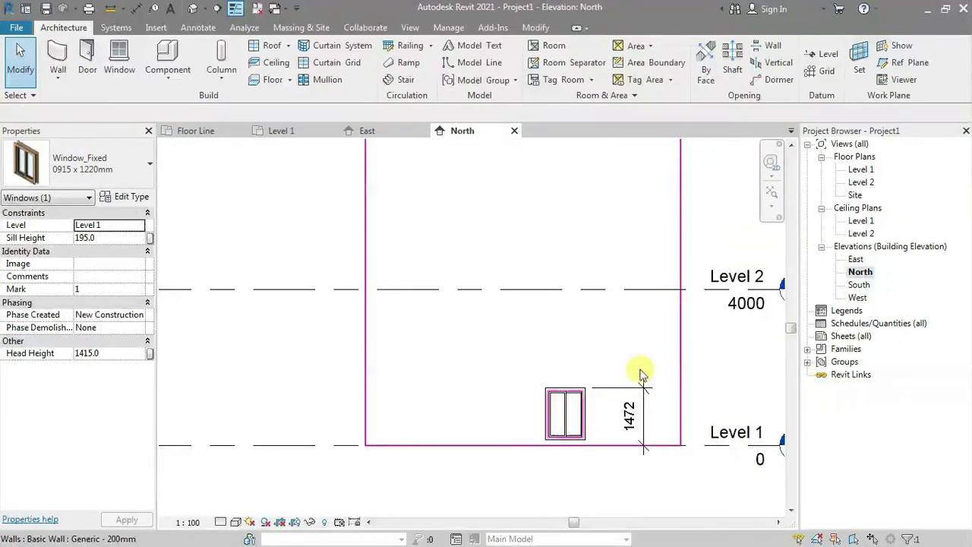
pyautogui.scroll(1, 603, 414)
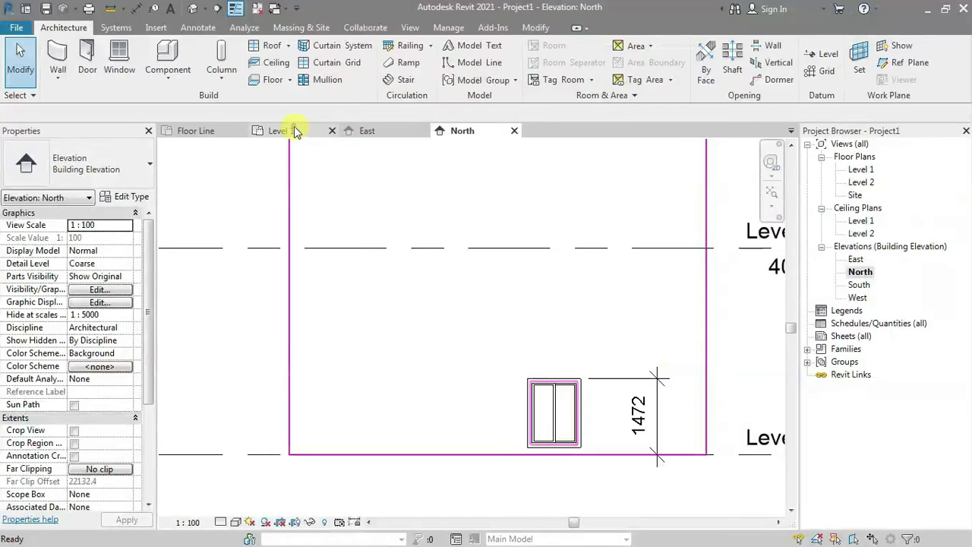
# Step: Set the cut plane offset in the Level 1 floor plan's view range to 1500 mm and examine the window in plan
pyautogui.click(295, 131)
pyautogui.press('v')
pyautogui.press('g')
pyautogui.click(693, 458)
pyautogui.press('v')
pyautogui.press('r')
pyautogui.doubleClick(740, 133)
pyautogui.write('1500')
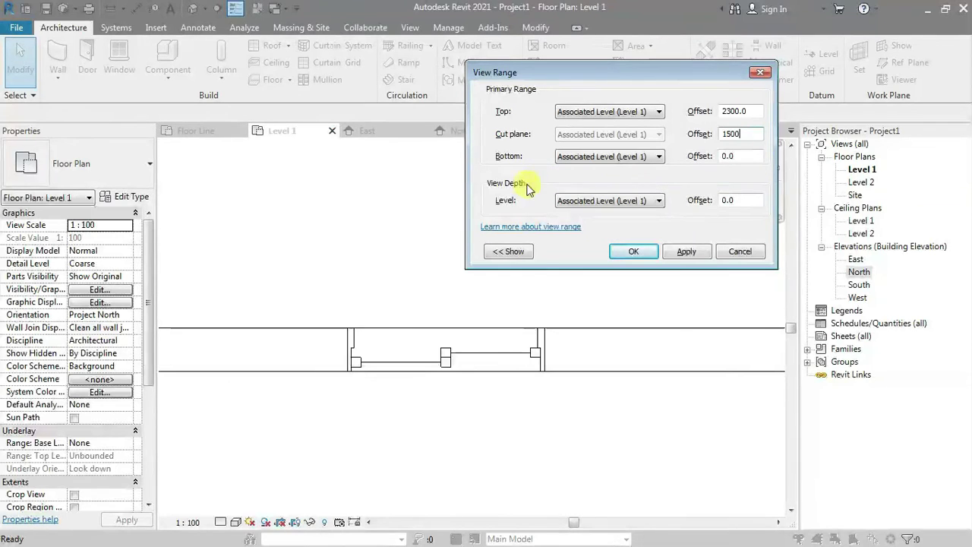
pyautogui.click(630, 251)
pyautogui.scroll(-2, 528, 404)
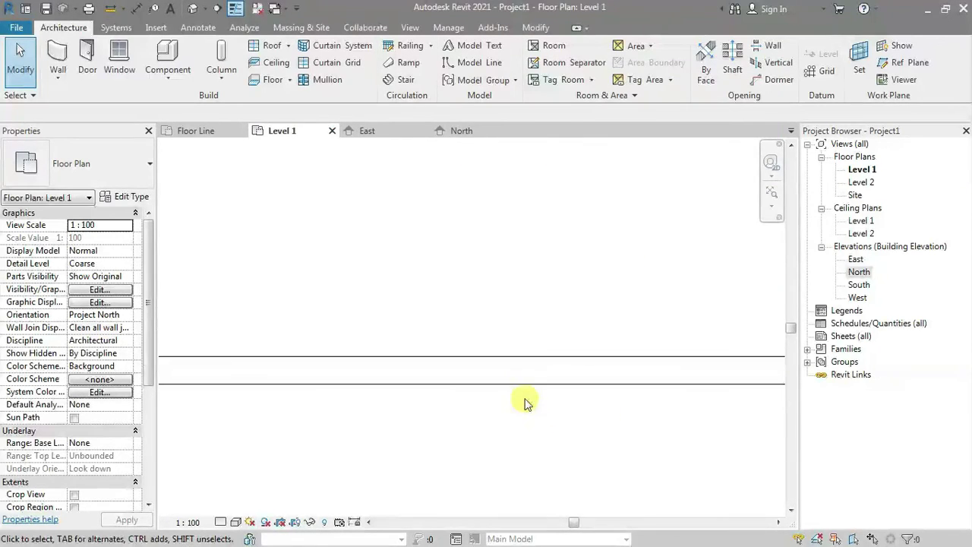
pyautogui.scroll(-1, 528, 404)
pyautogui.moveTo(536, 417); pyautogui.dragTo(540, 373, button='middle')
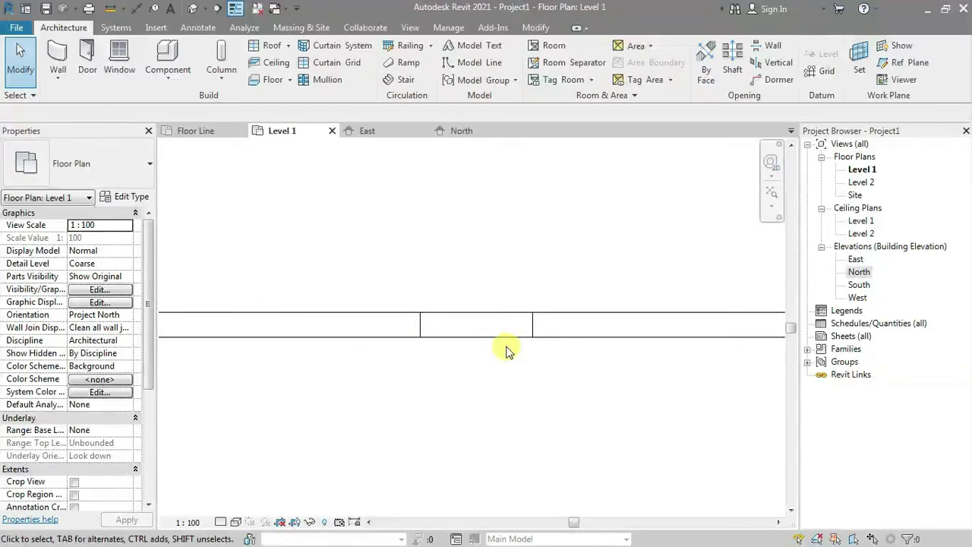
# Step: Compare the Not Cut and On preview visibility modes in the Window_Fixed Floor Line plan and leave preview visibility off
pyautogui.click(215, 132)
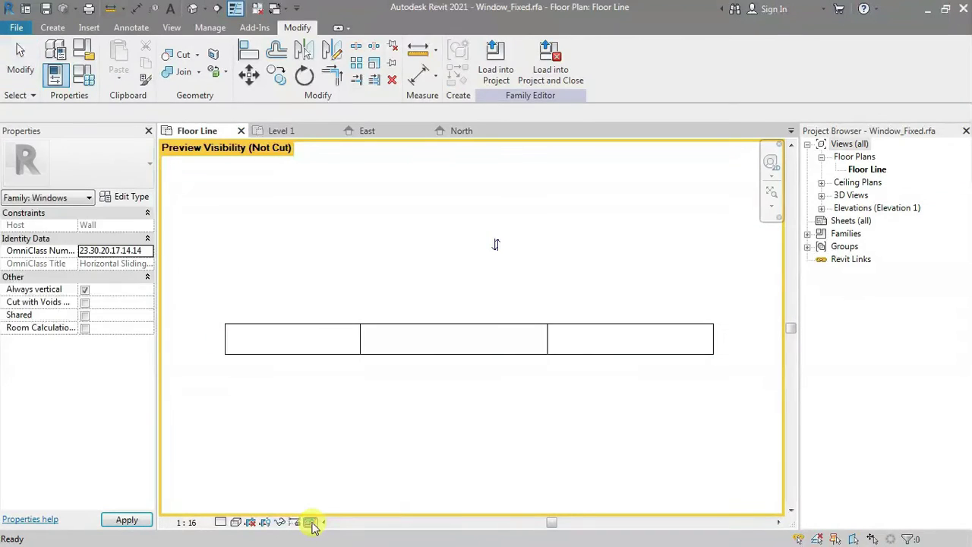
pyautogui.click(310, 521)
pyautogui.click(334, 505)
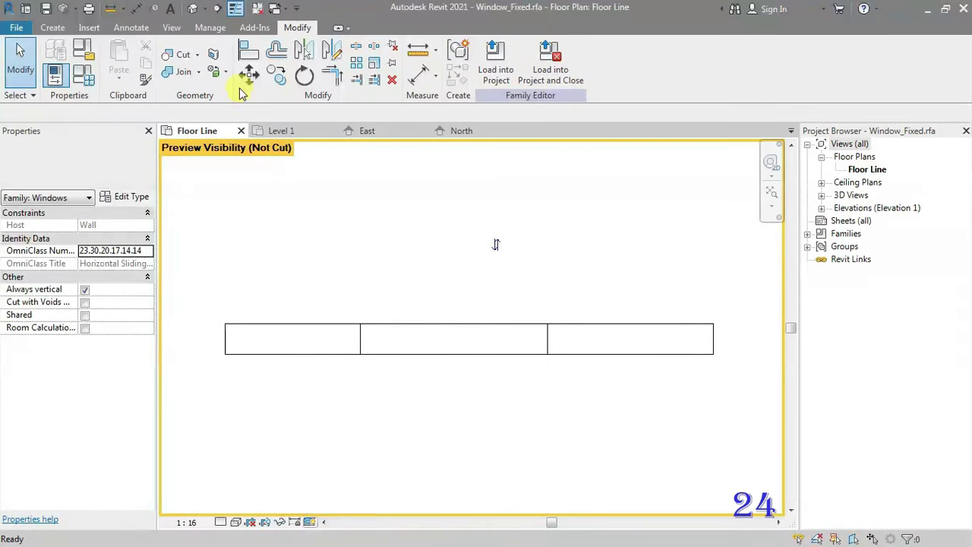
pyautogui.click(311, 522)
pyautogui.click(338, 492)
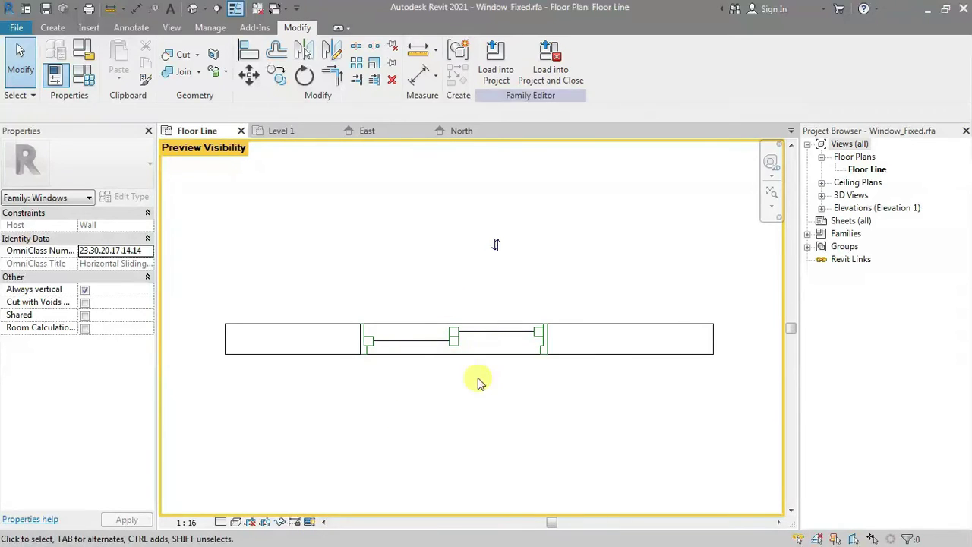
pyautogui.click(312, 522)
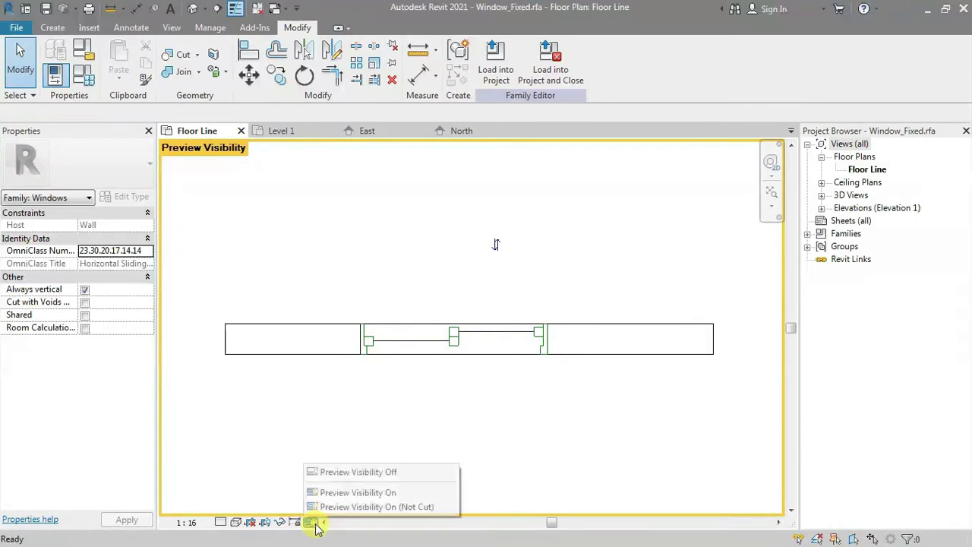
pyautogui.click(338, 473)
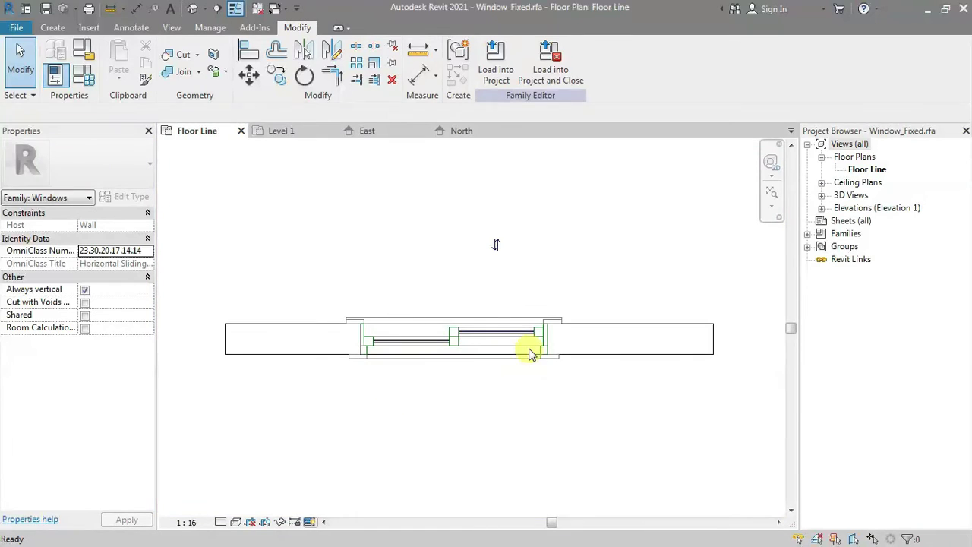
pyautogui.scroll(1, 527, 342)
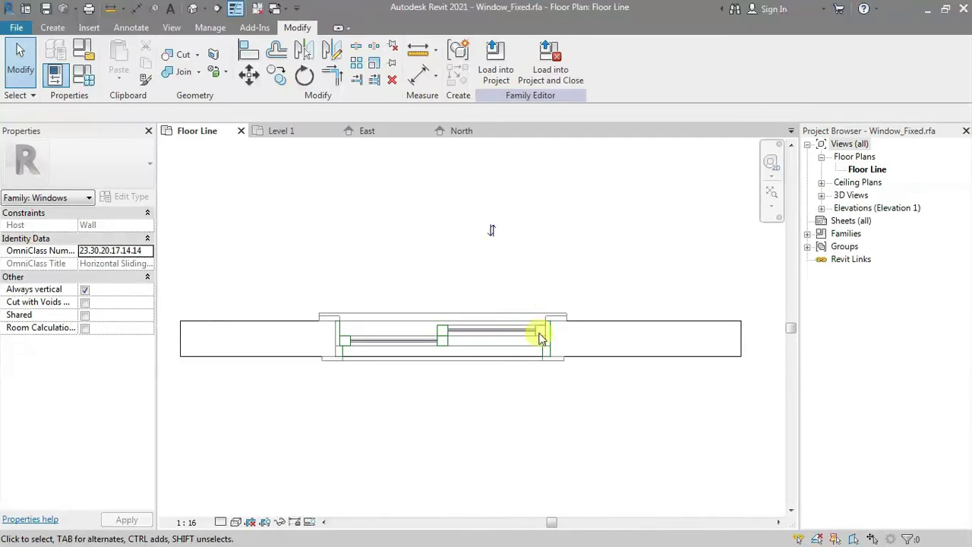
# Step: Enable Plan/RCP display for the trim extrusion along the wall's upper face and reload the family into Project1, overwriting the existing version
pyautogui.click(471, 317)
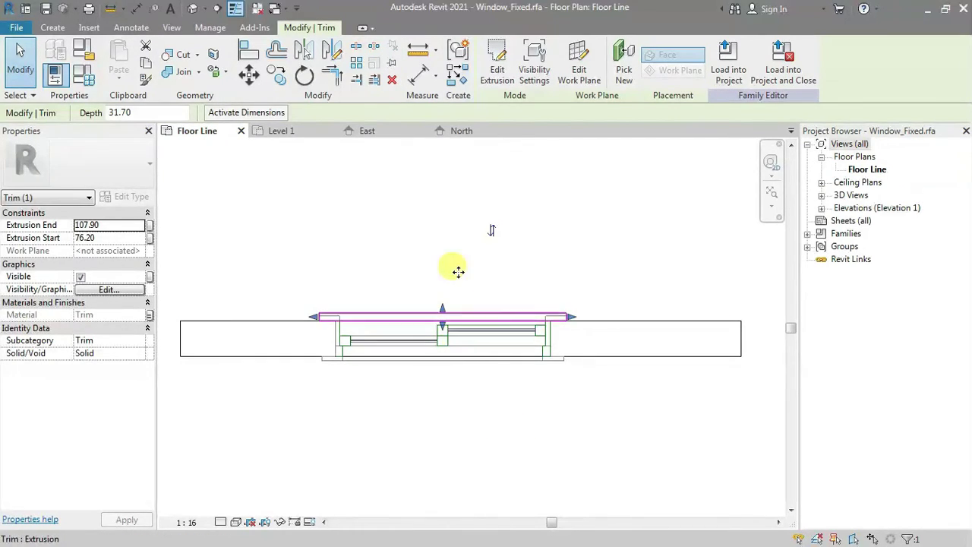
pyautogui.click(534, 67)
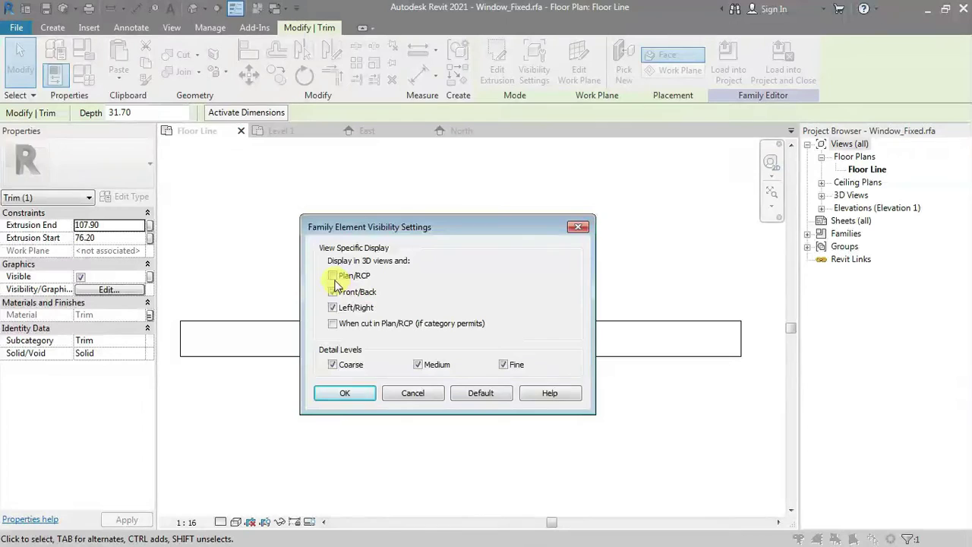
pyautogui.click(344, 395)
pyautogui.click(531, 402)
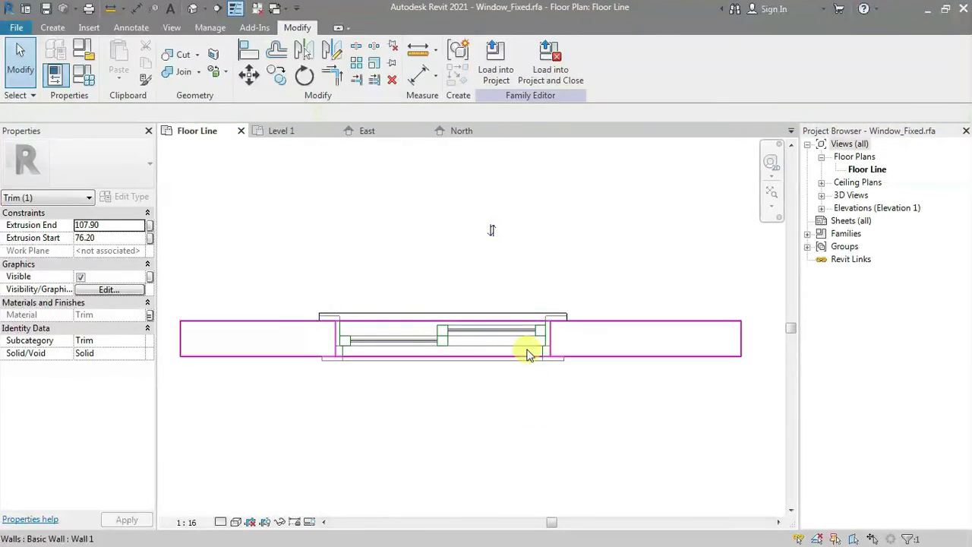
pyautogui.click(495, 62)
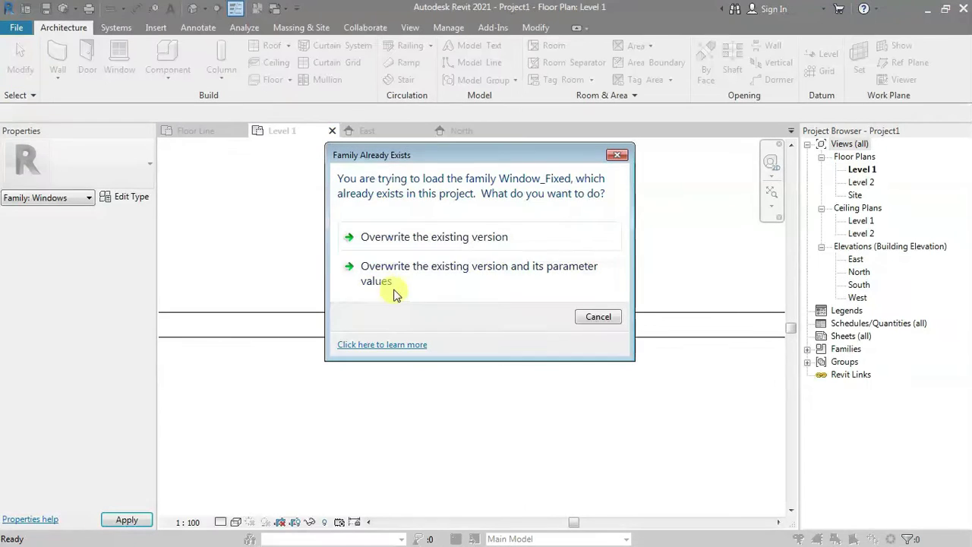
pyautogui.click(413, 237)
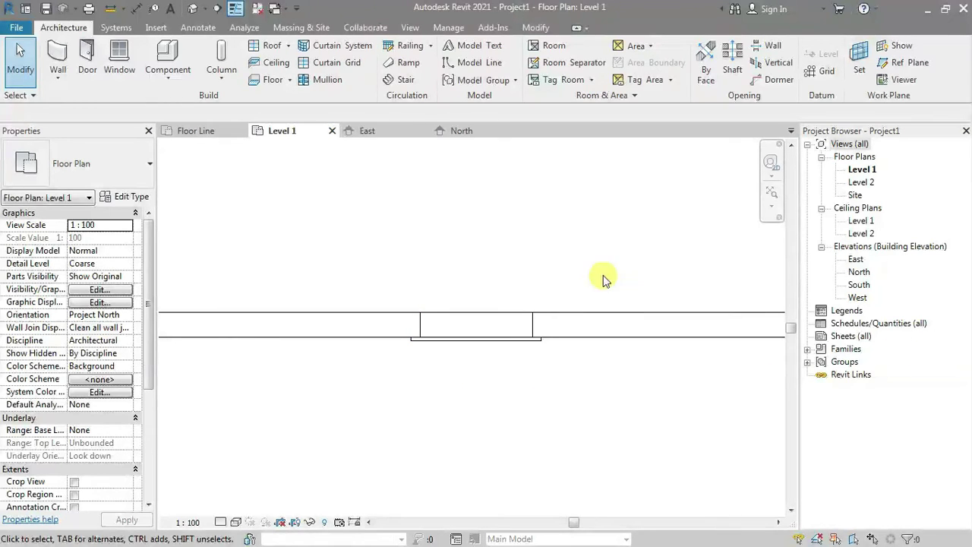
# Step: Inspect the visibility settings of the upper pane's symbolic glass line in the family's Floor Line plan
pyautogui.click(209, 132)
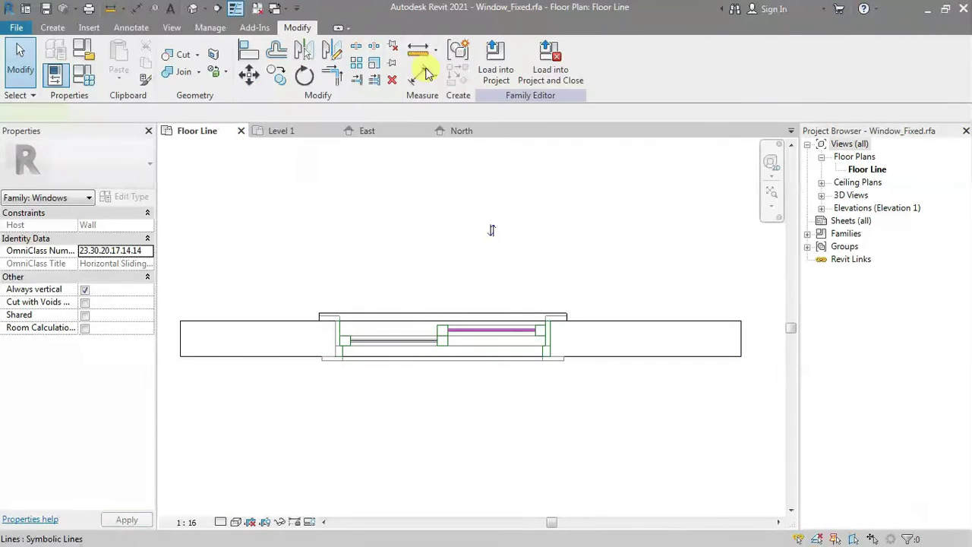
pyautogui.click(647, 76)
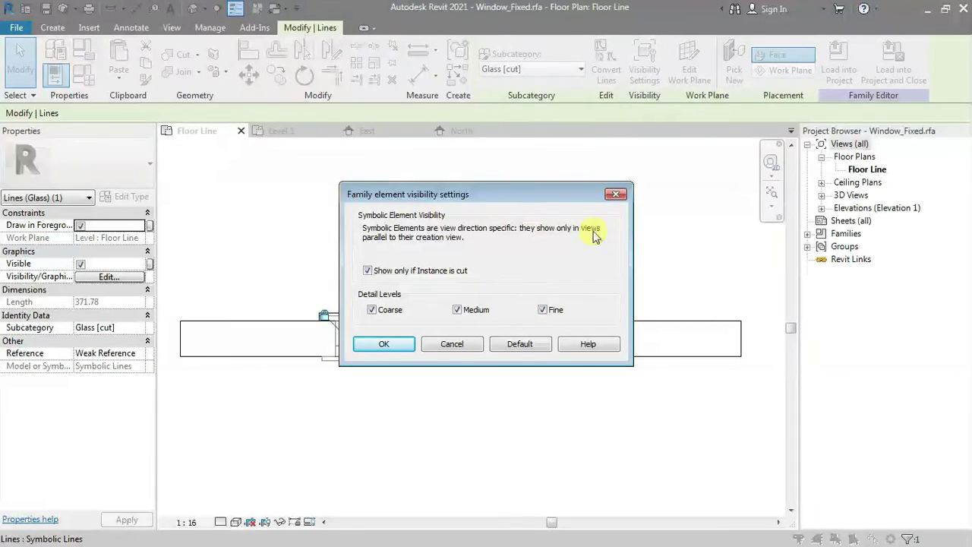
pyautogui.click(615, 196)
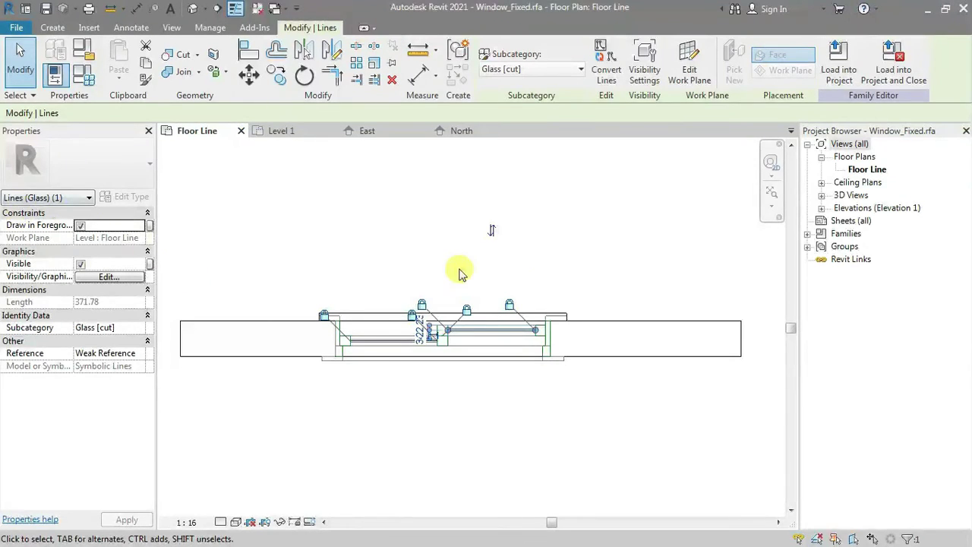
pyautogui.click(647, 76)
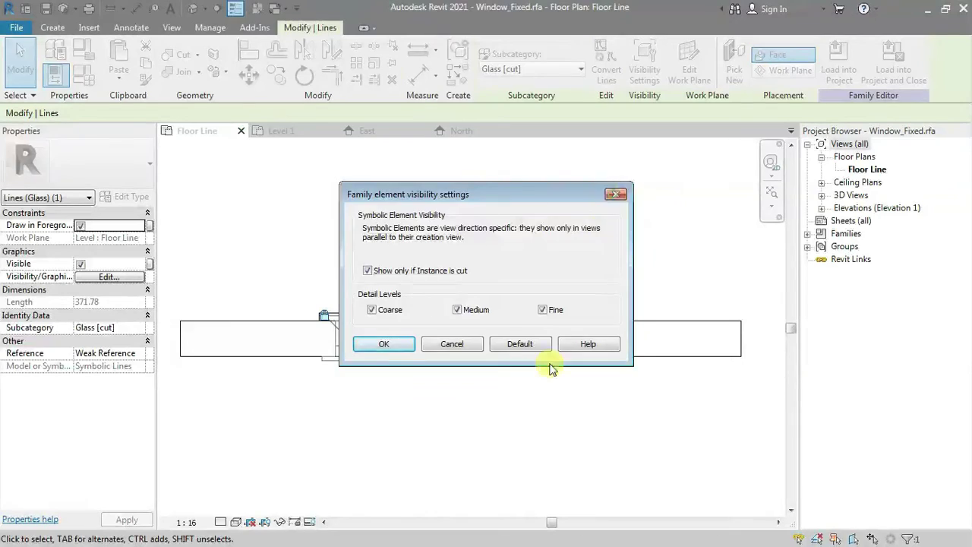
pyautogui.click(616, 196)
pyautogui.click(462, 408)
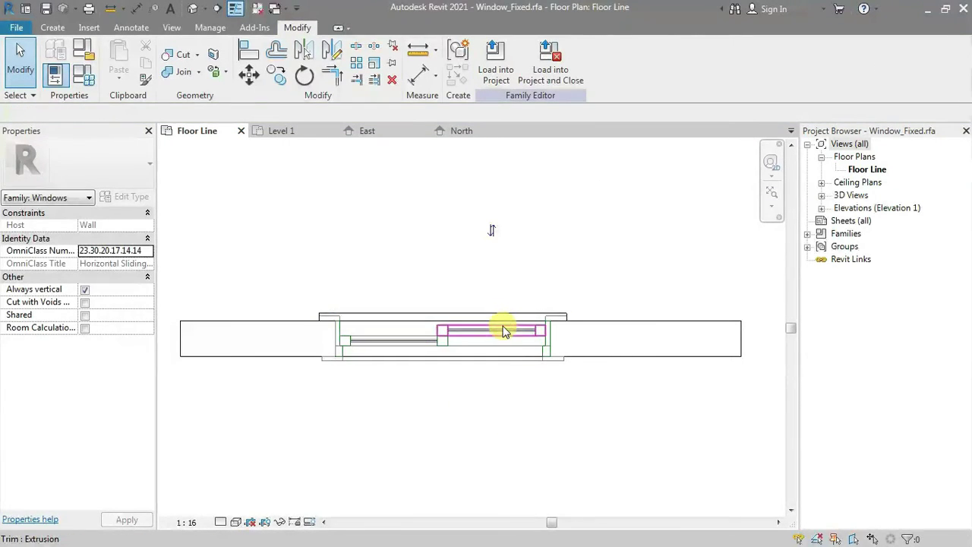
# Step: Check the view-specific visibility settings of the upper sash's Frame/Mullion extrusion
pyautogui.click(487, 370)
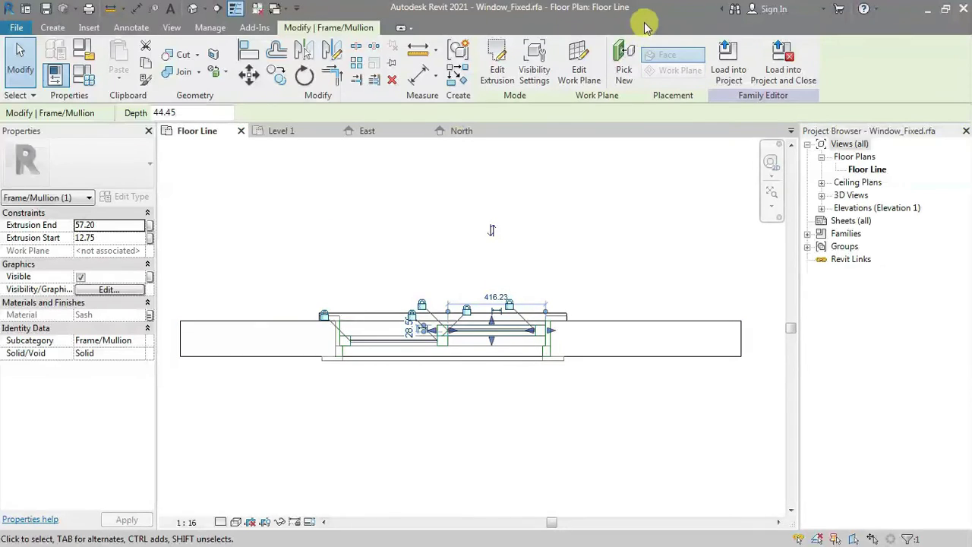
pyautogui.click(534, 68)
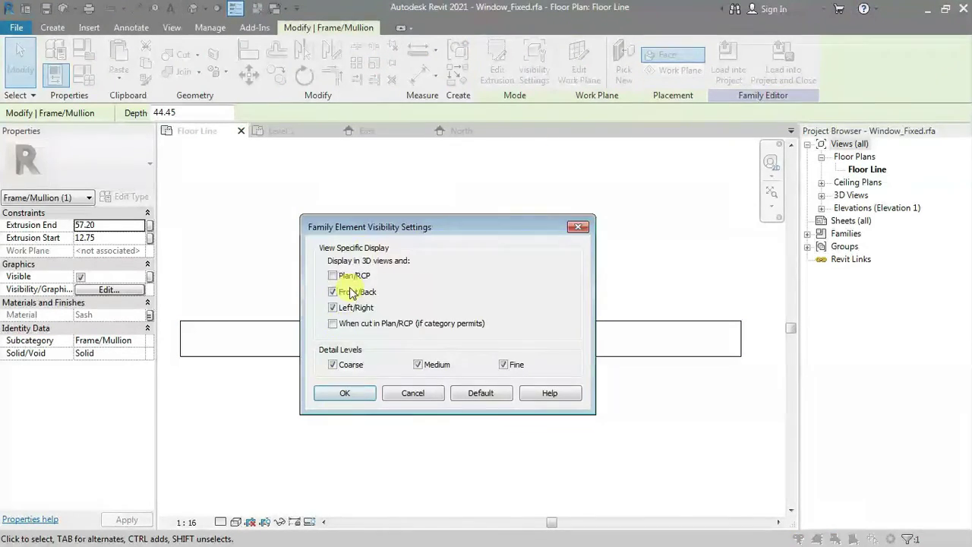
pyautogui.click(578, 228)
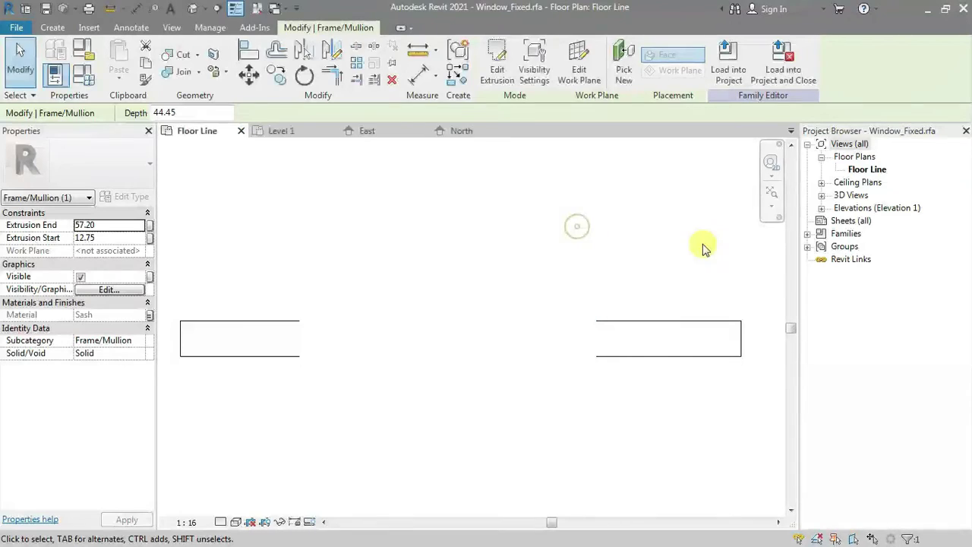
pyautogui.click(440, 412)
pyautogui.press('Escape')
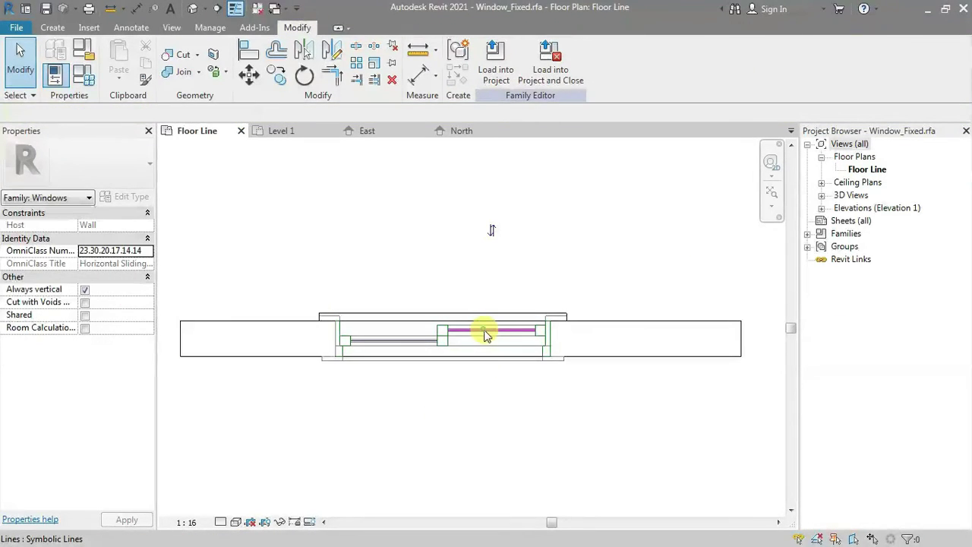
# Step: Recheck the upper pane's glass line for its "Show only if Instance is cut" option
pyautogui.click(491, 330)
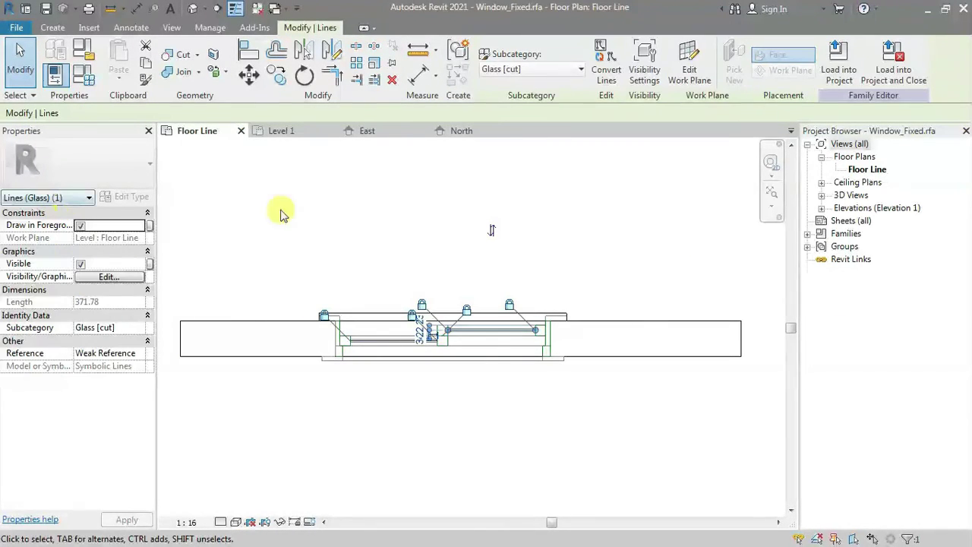
pyautogui.click(644, 73)
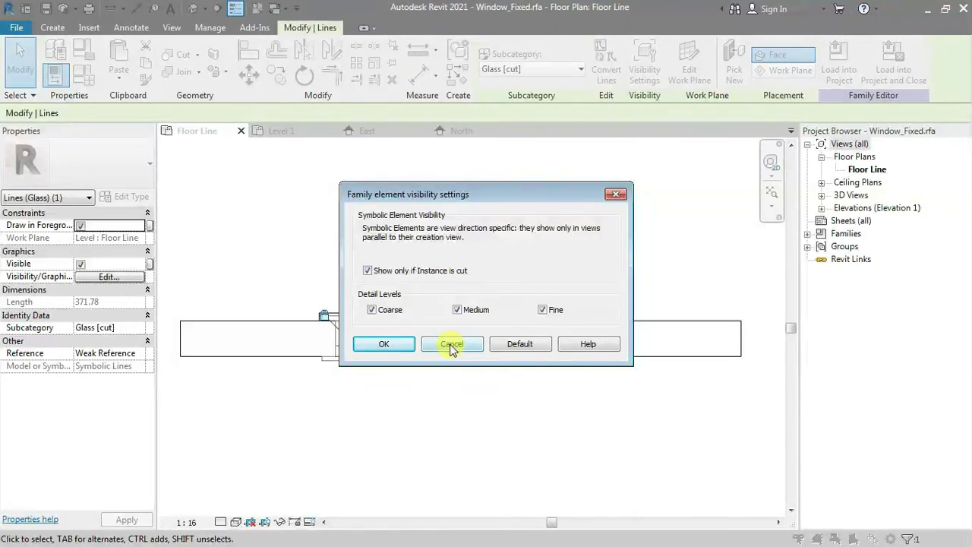
pyautogui.click(405, 351)
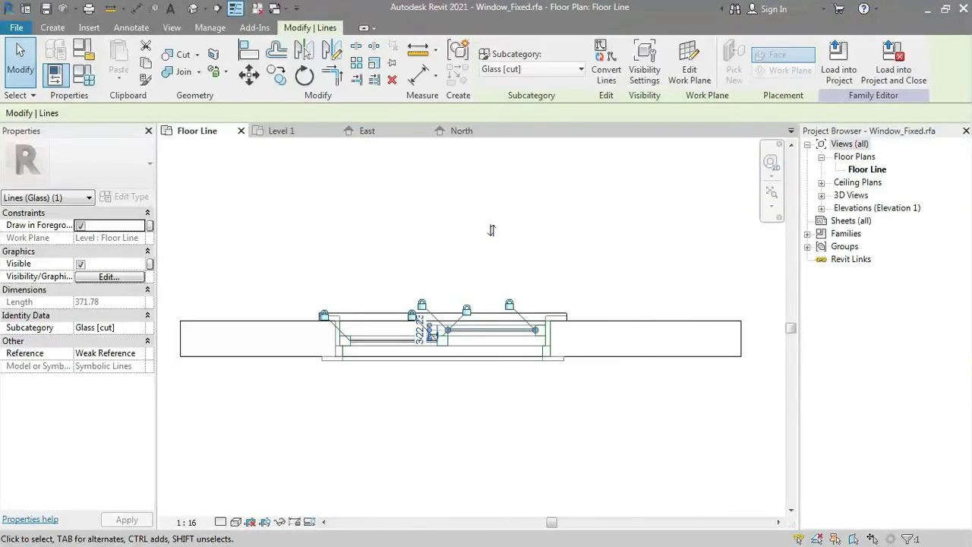